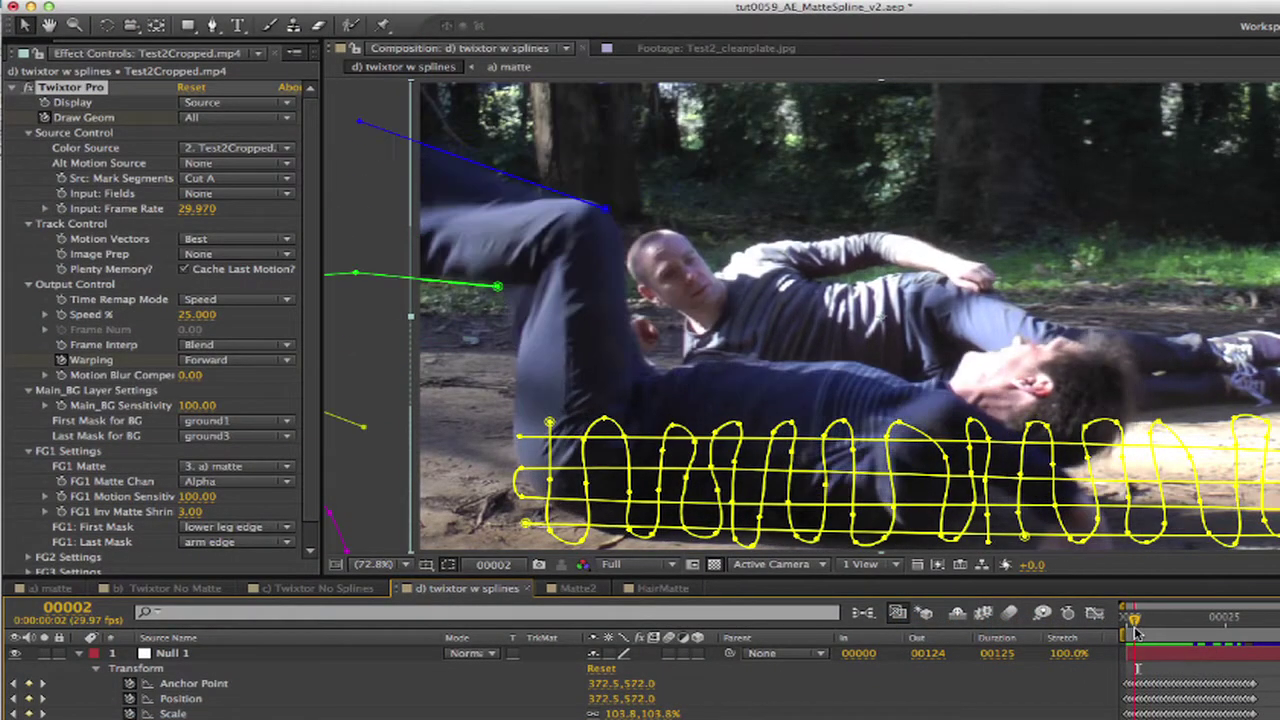
- Show only the FG1 Twixtored layer in d) twixtor w splines and scrub the opening frames to inspect the cut-out figure
left_click(228, 103)
left_click(232, 150)
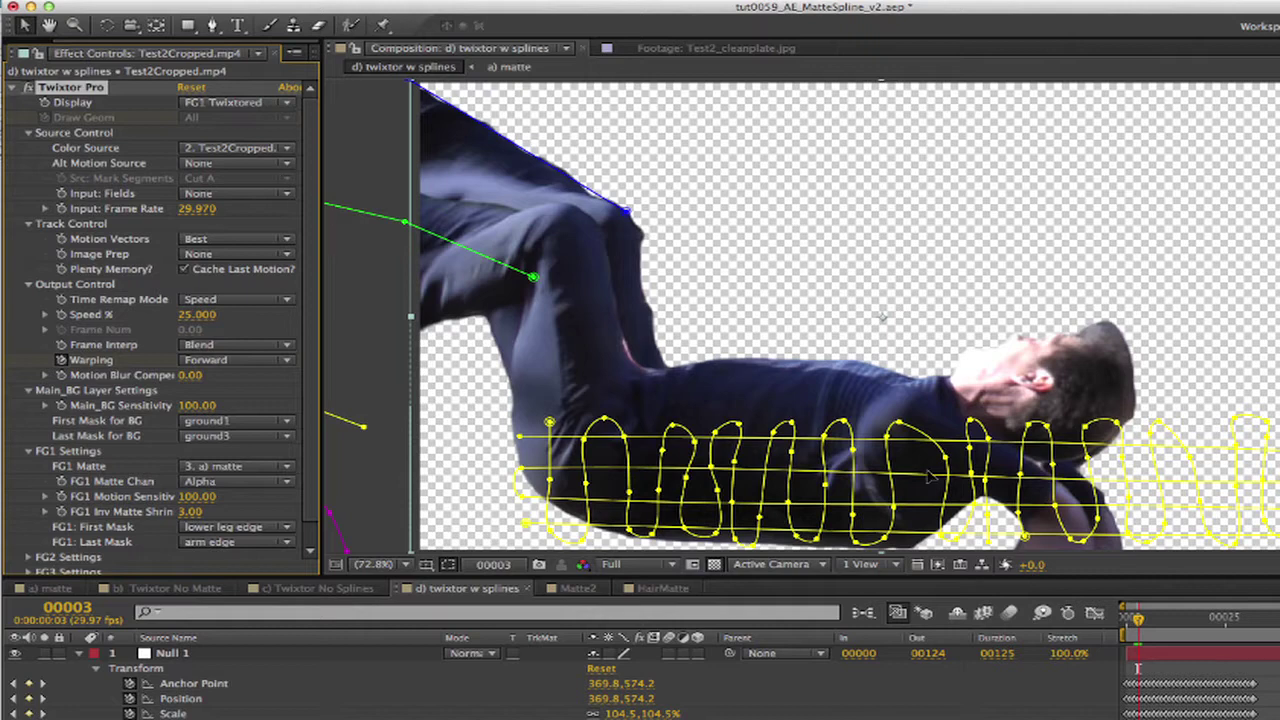
left_click_drag(1140, 627, 1158, 627)
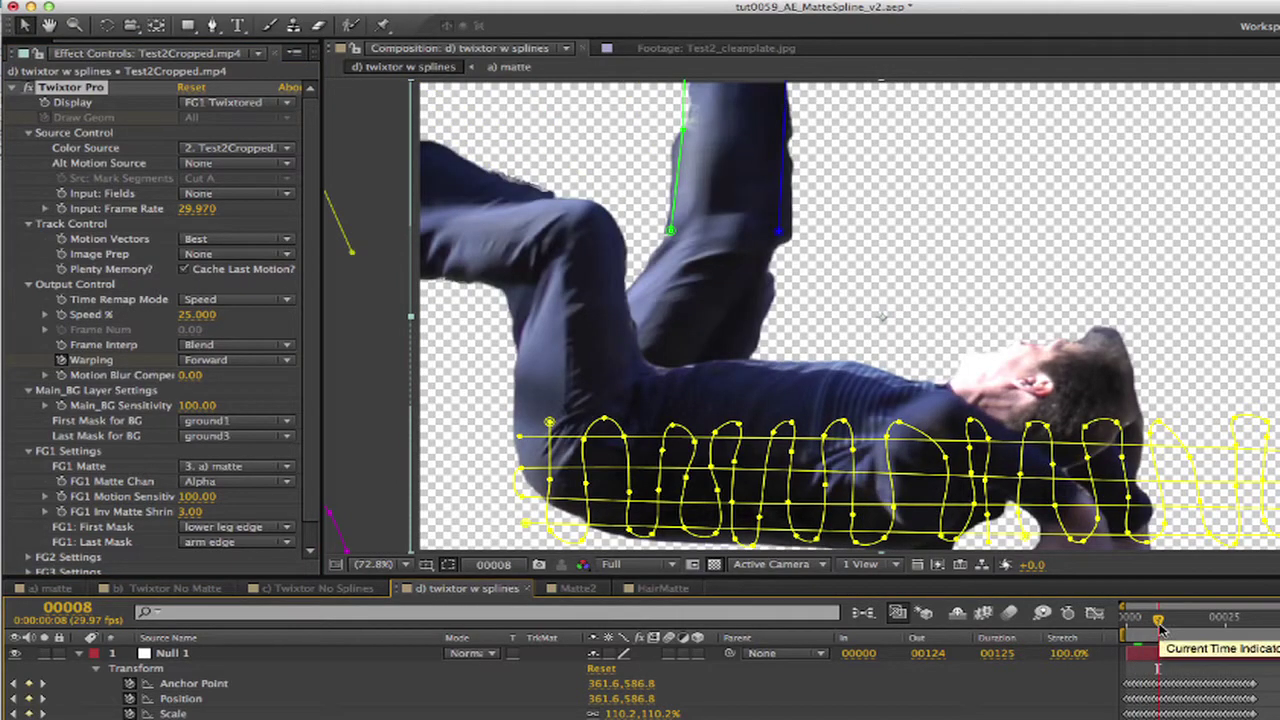
left_click_drag(1158, 622, 1126, 625)
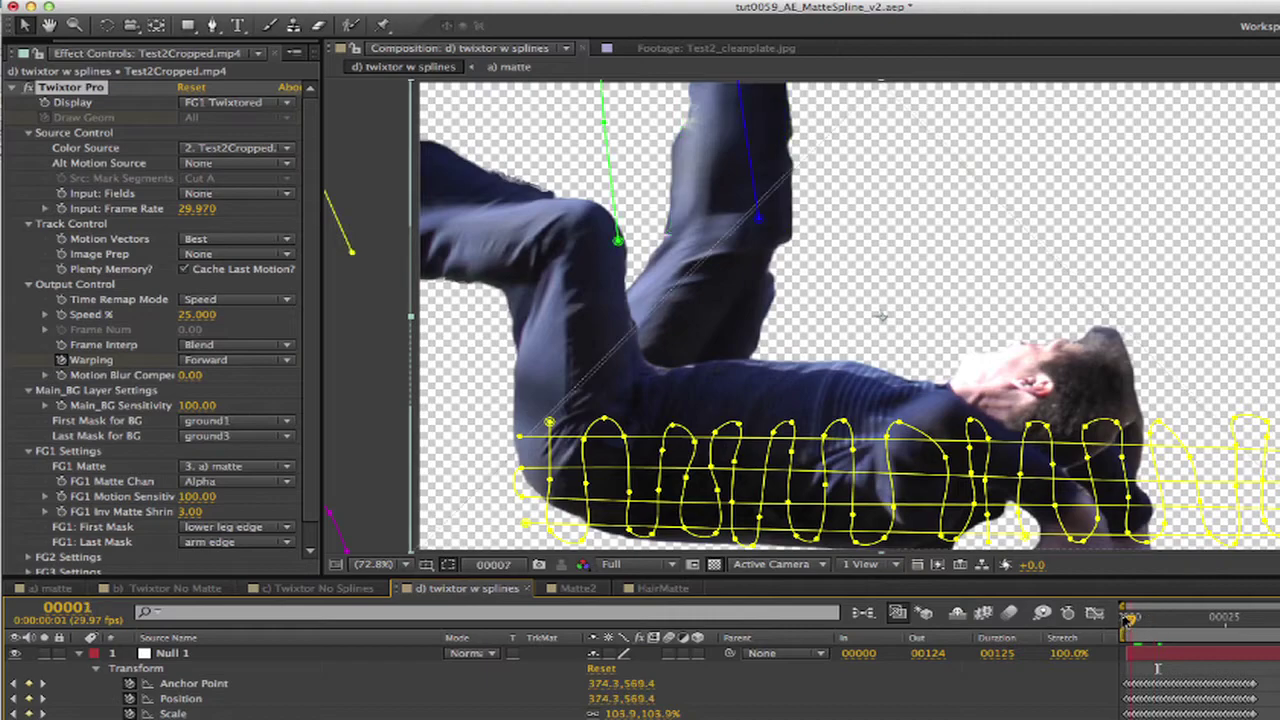
left_click(228, 105)
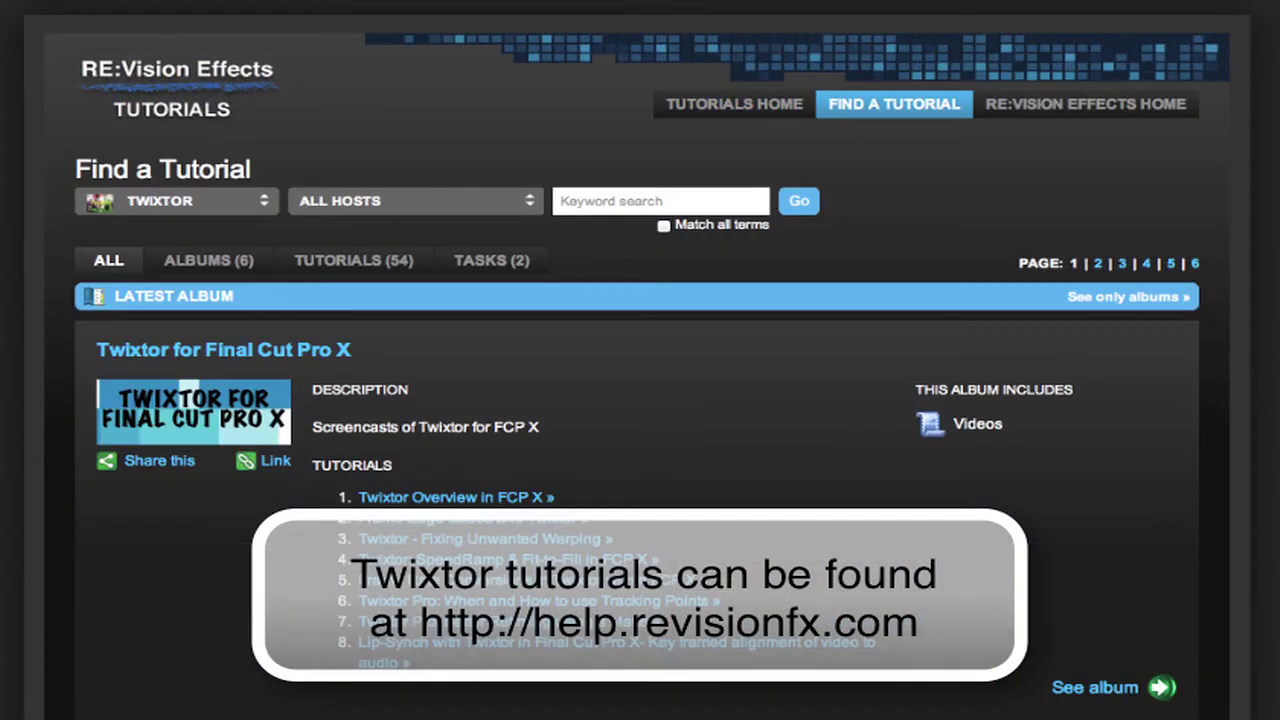
- Browse the Twixtor tutorial listing on the RE:Vision Effects website
scroll(640, 400, "down", 10)
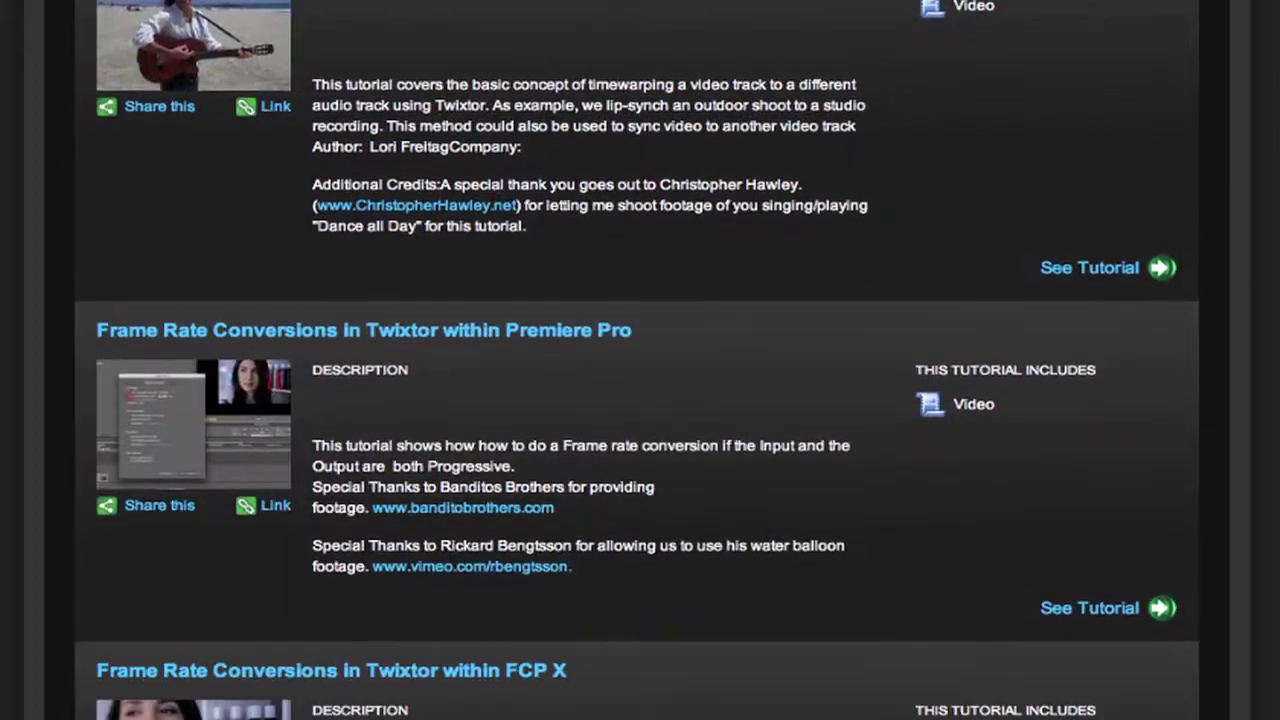
scroll(640, 400, "down", 5)
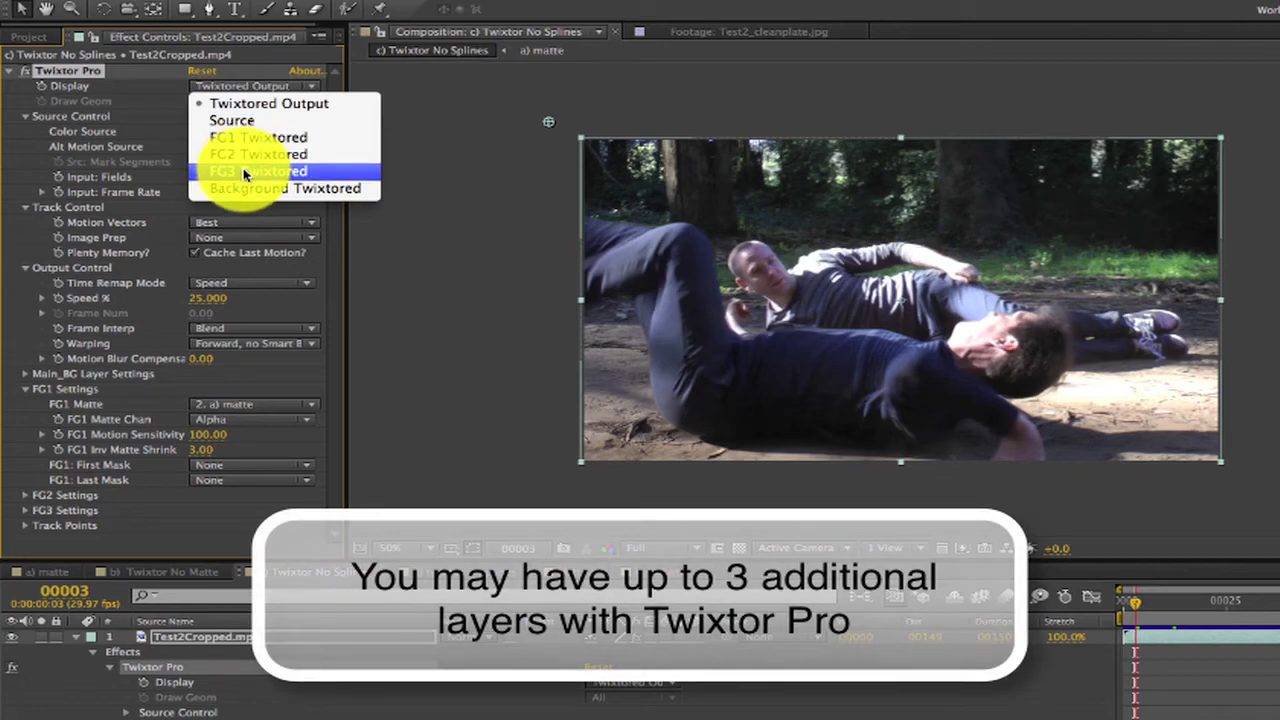
- Return to the c) Twixtor No Splines composition in After Effects and choose Twixtored Output as the effect's display
left_click(243, 103)
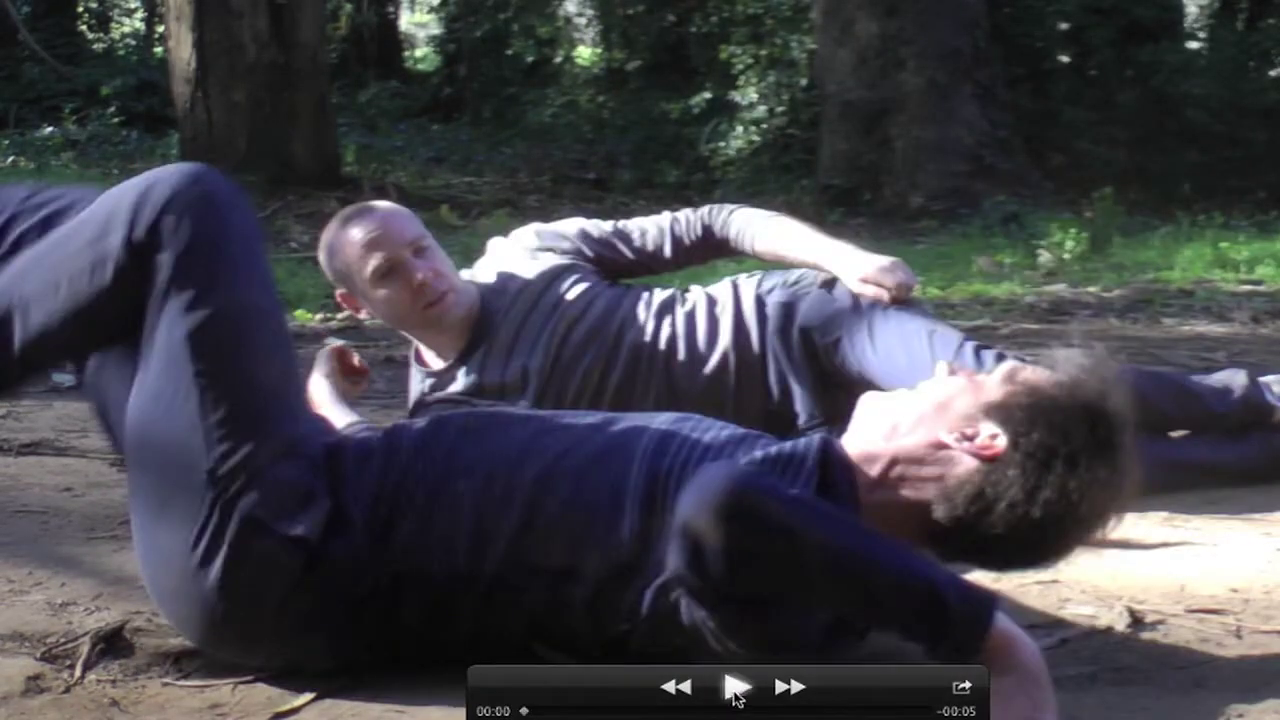
- Play the source clip in the video player and preview the roto-brushed a) matte composition
left_click(736, 690)
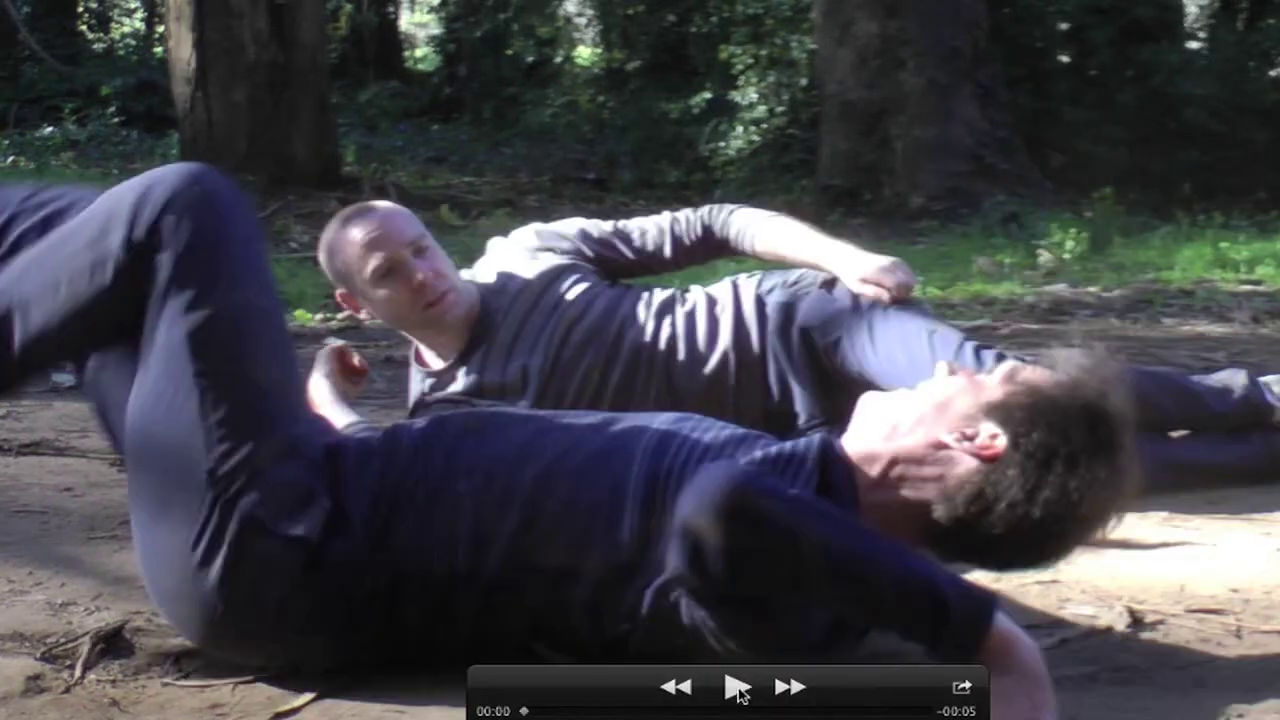
left_click(736, 690)
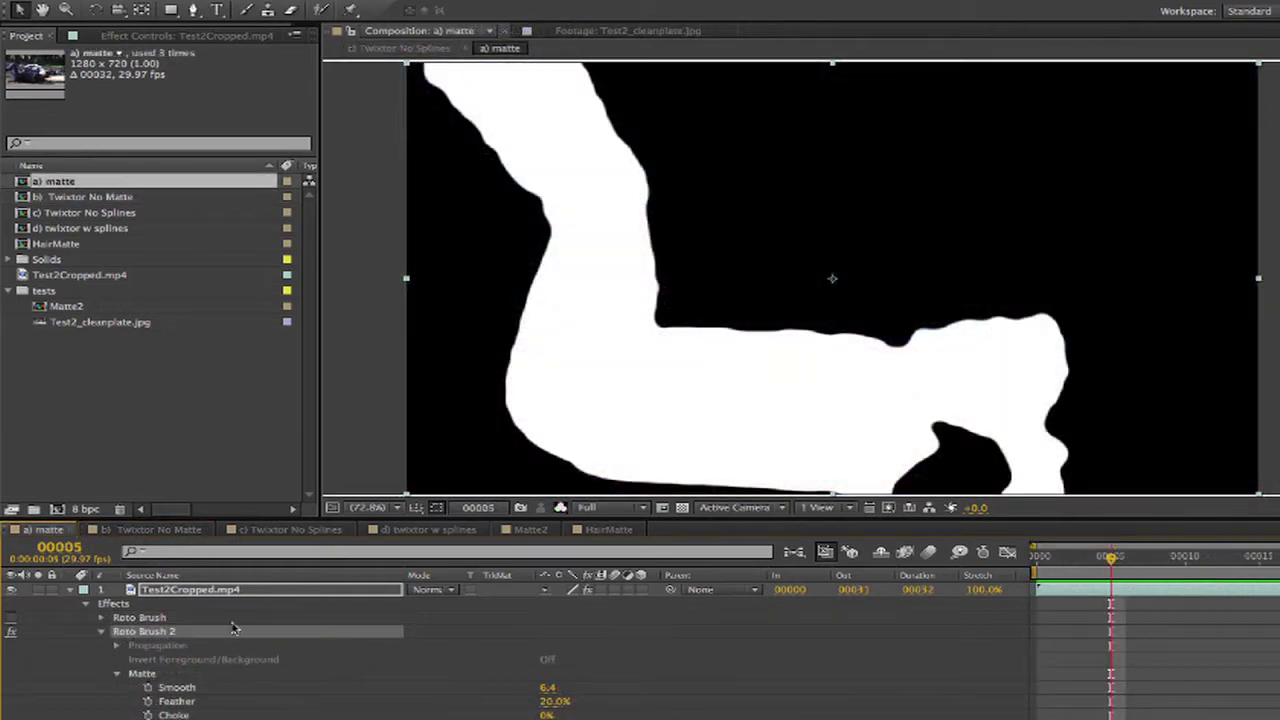
key("KP_0")
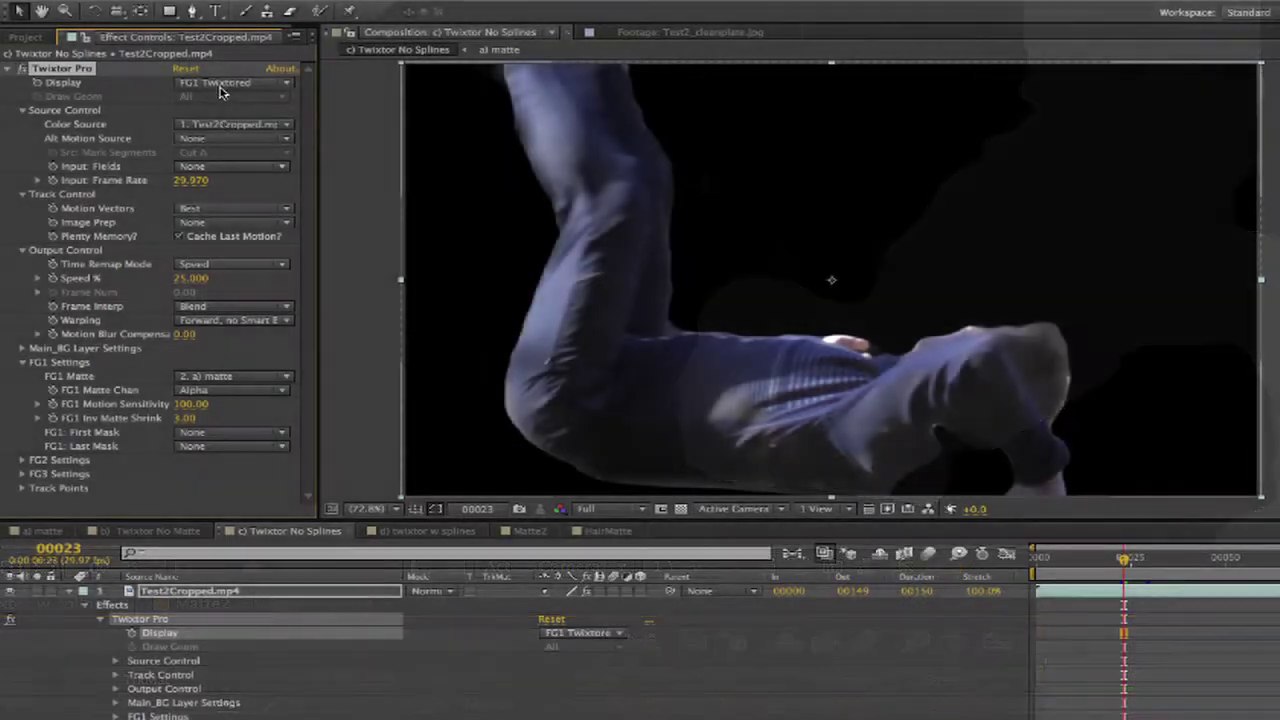
- Inspect the Background Twixtored layer of c) Twixtor No Splines at frame 23 and return the display to Twixtored Output
left_click(186, 88)
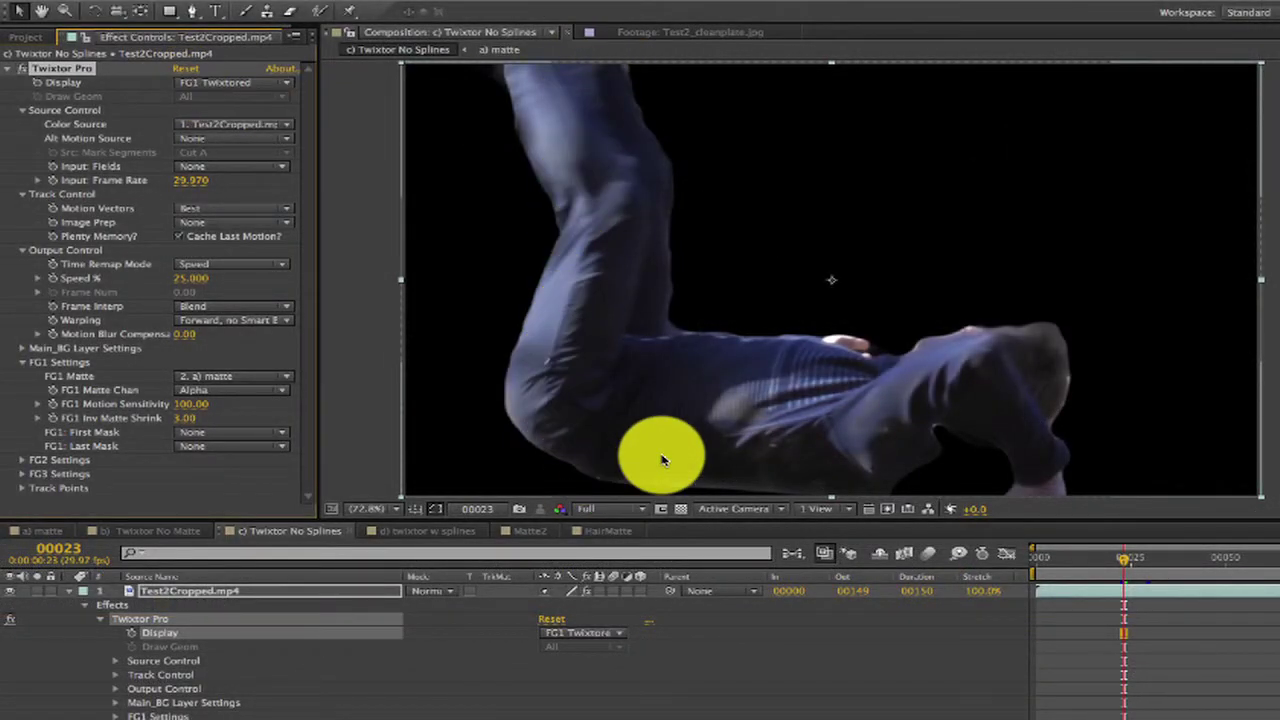
left_click(221, 84)
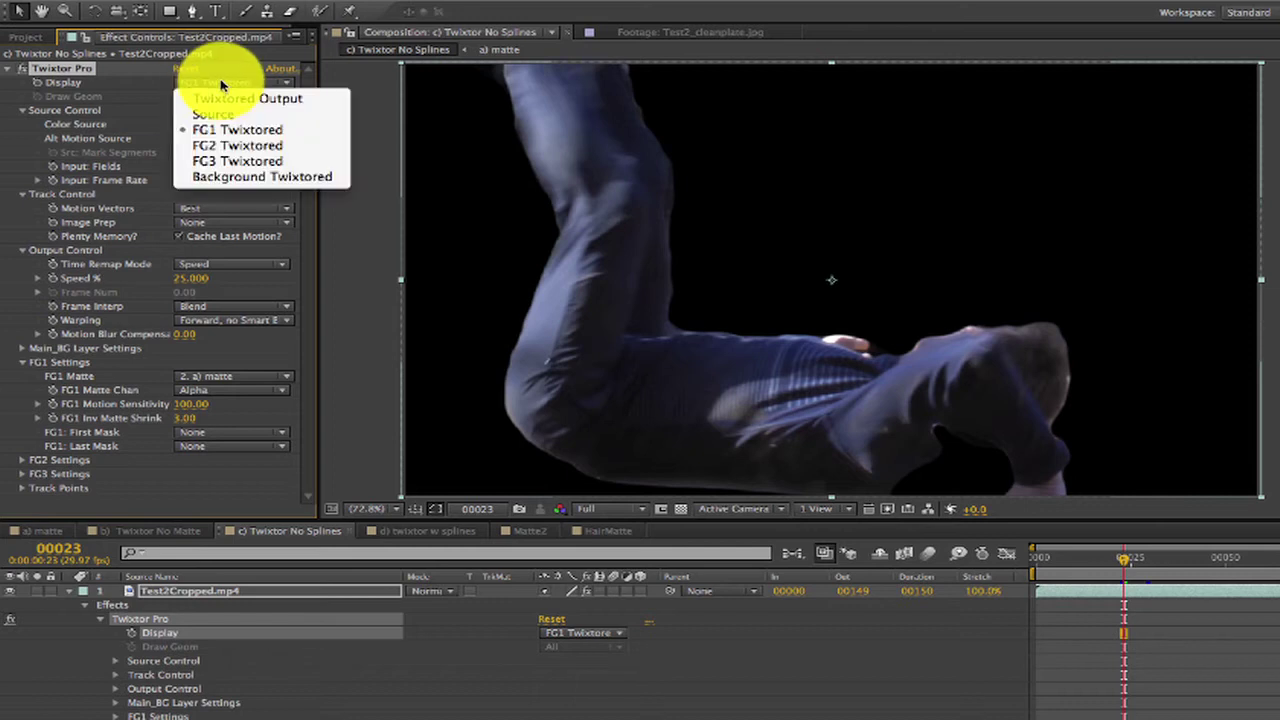
left_click(243, 176)
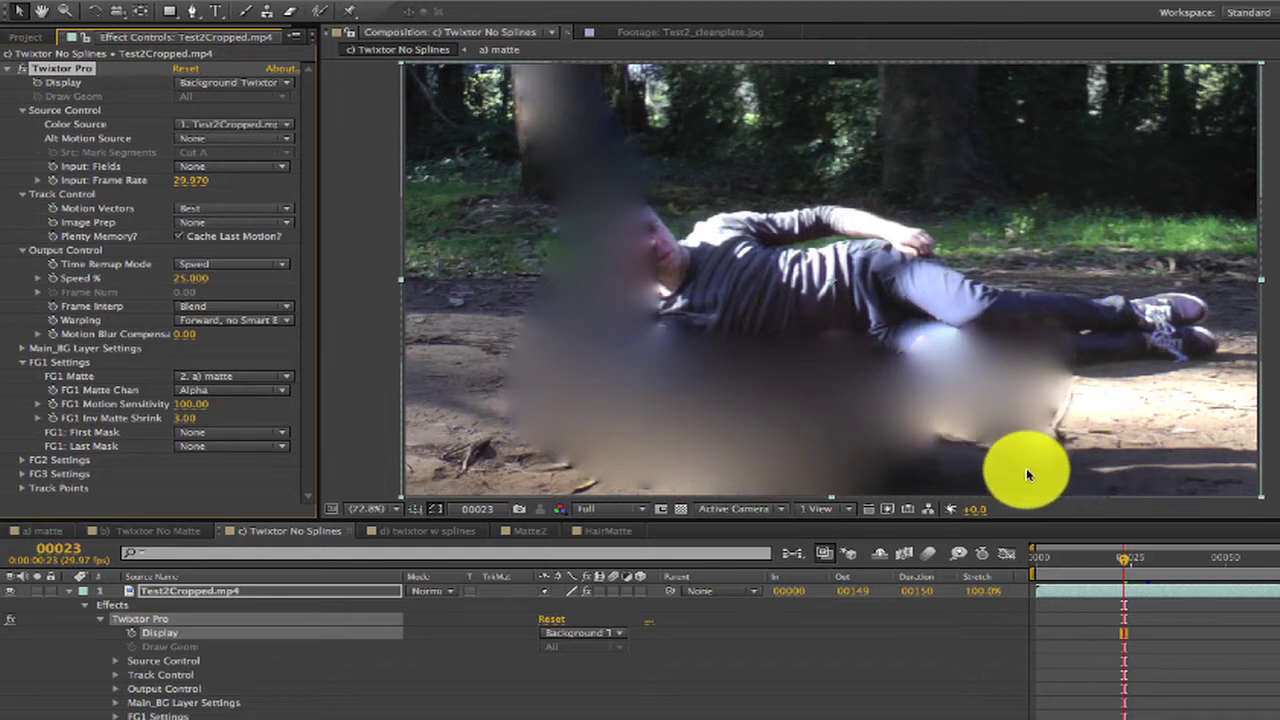
left_click(240, 82)
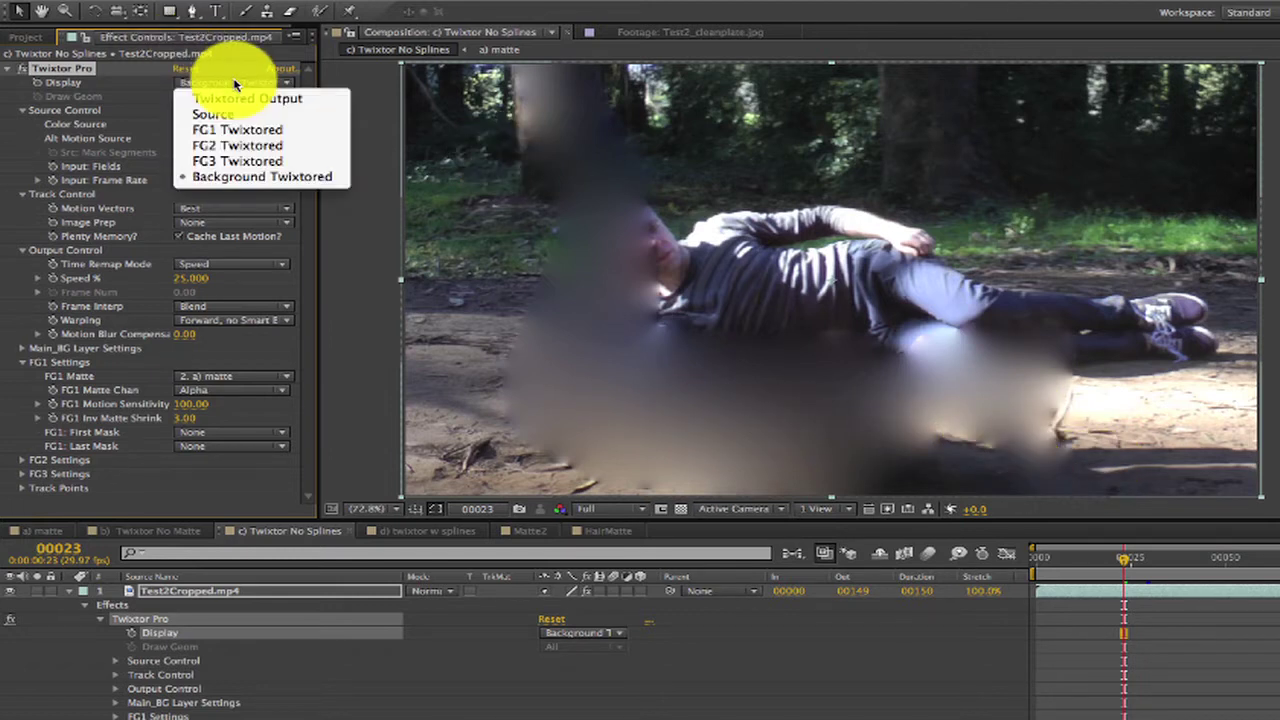
left_click(228, 100)
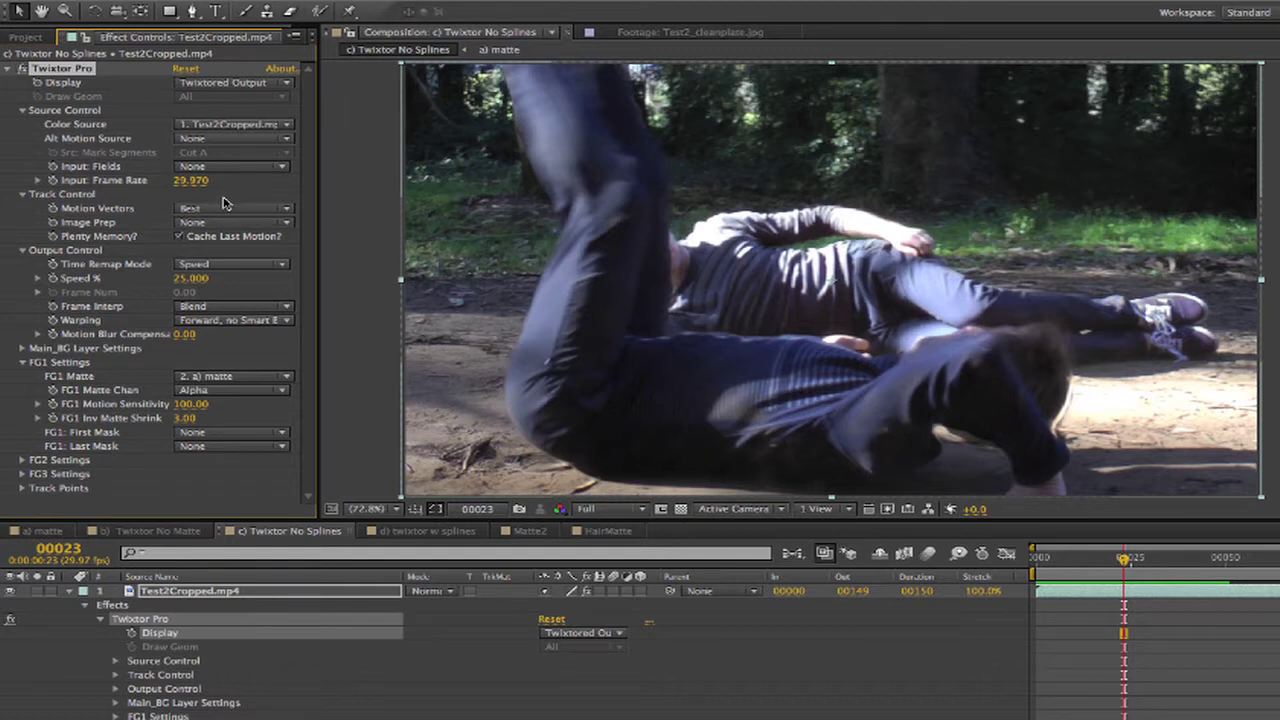
- Isolate the FG1 Twixtored layer in the effect's display for comparison, and switch back to Twixtored Output
left_click(238, 82)
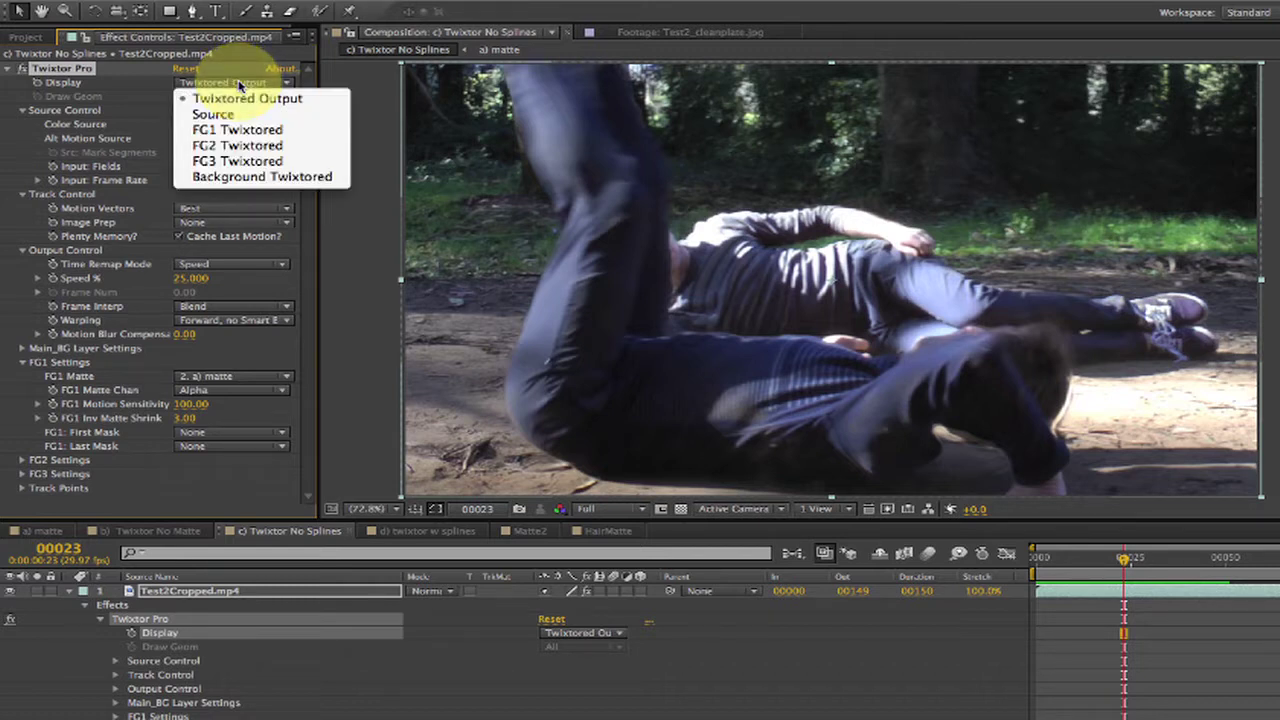
left_click(225, 83)
left_click(215, 82)
left_click(228, 118)
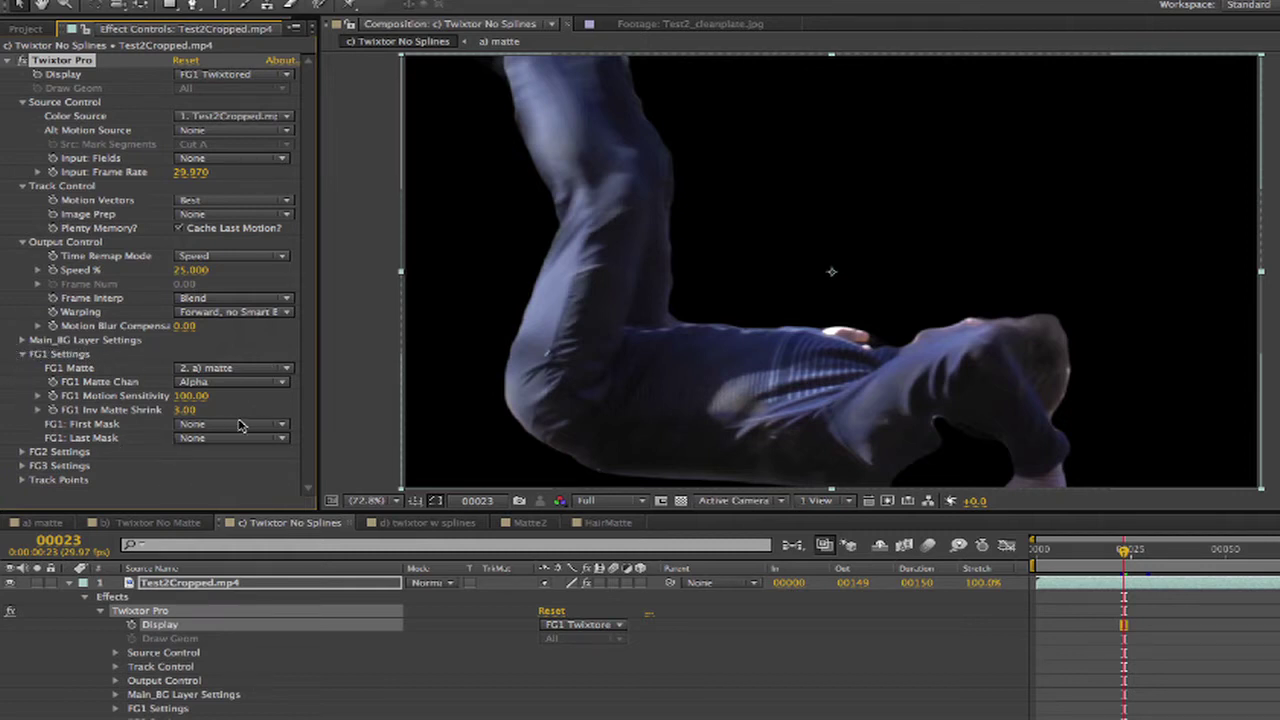
left_click(257, 78)
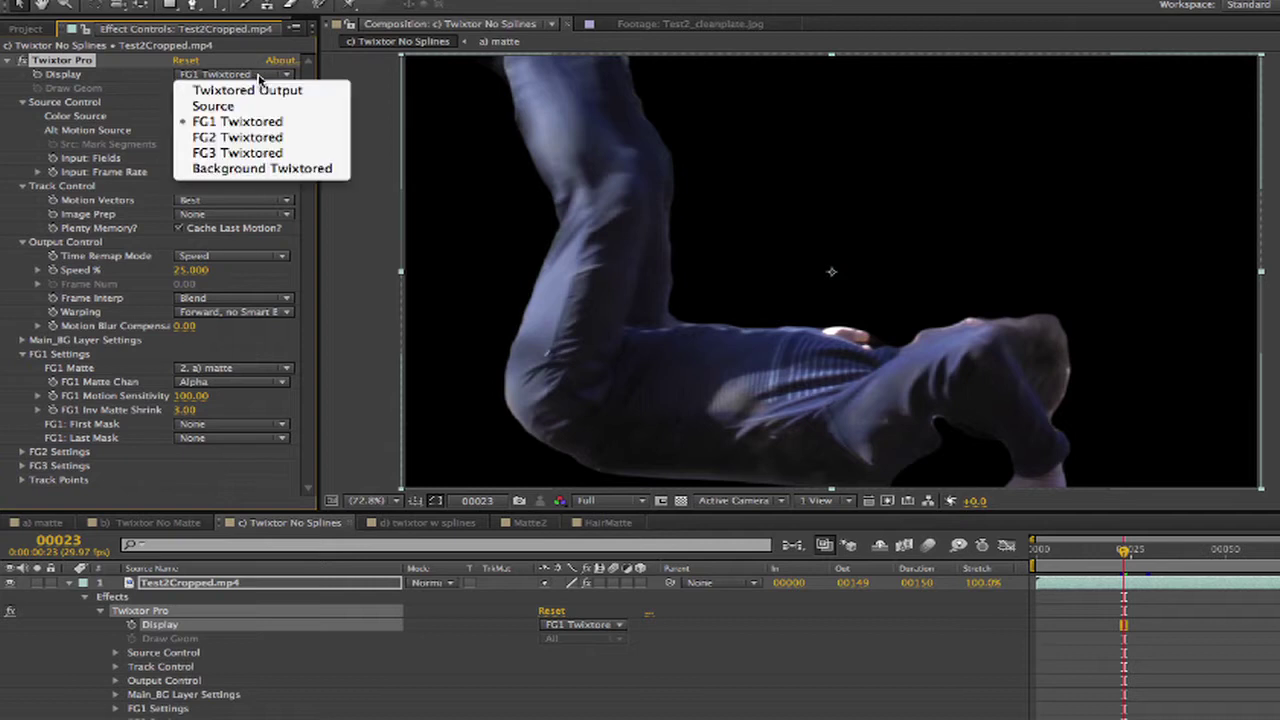
left_click(255, 89)
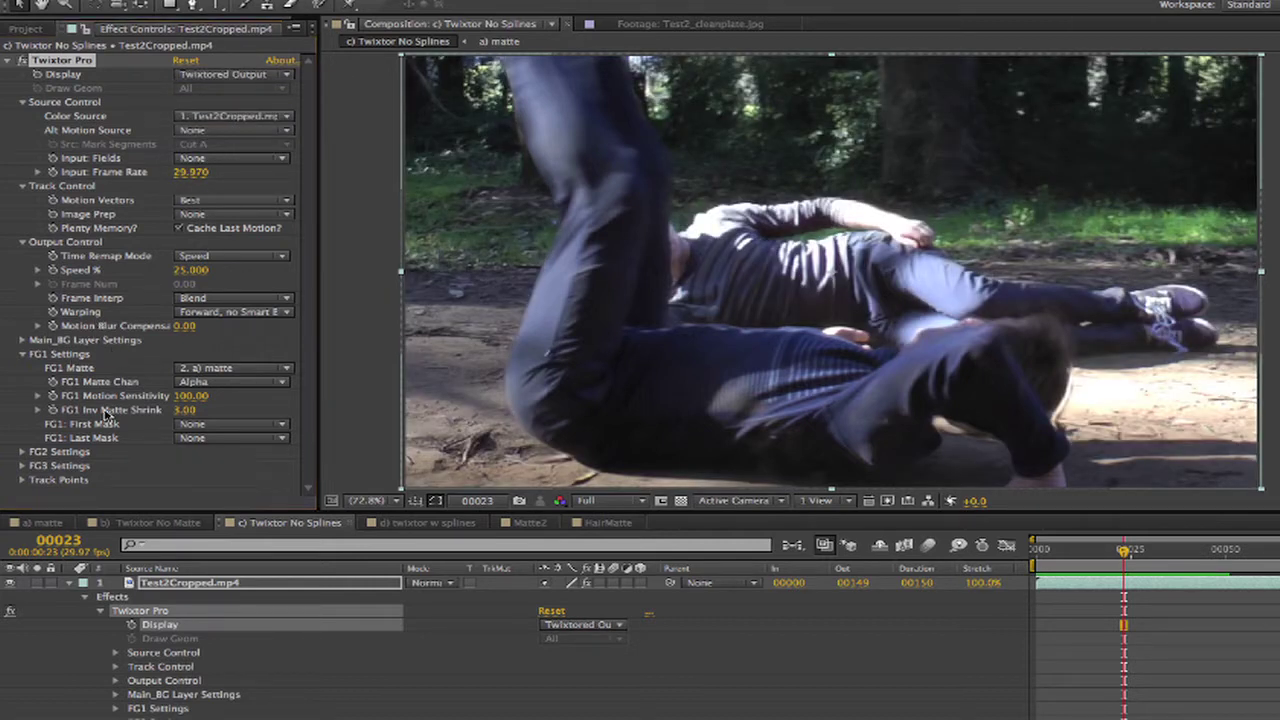
- Expand the FG1 Inv Matte Shrink setting and try a value of 0
left_click(35, 414)
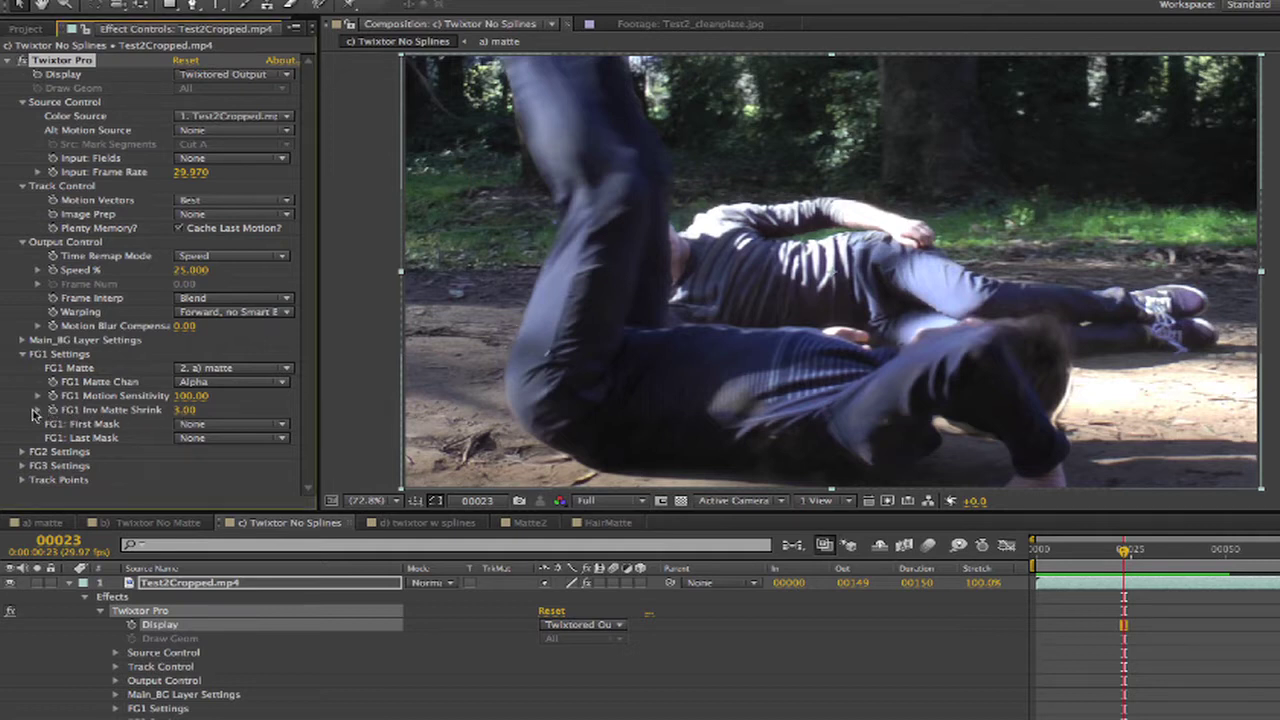
left_click(40, 410)
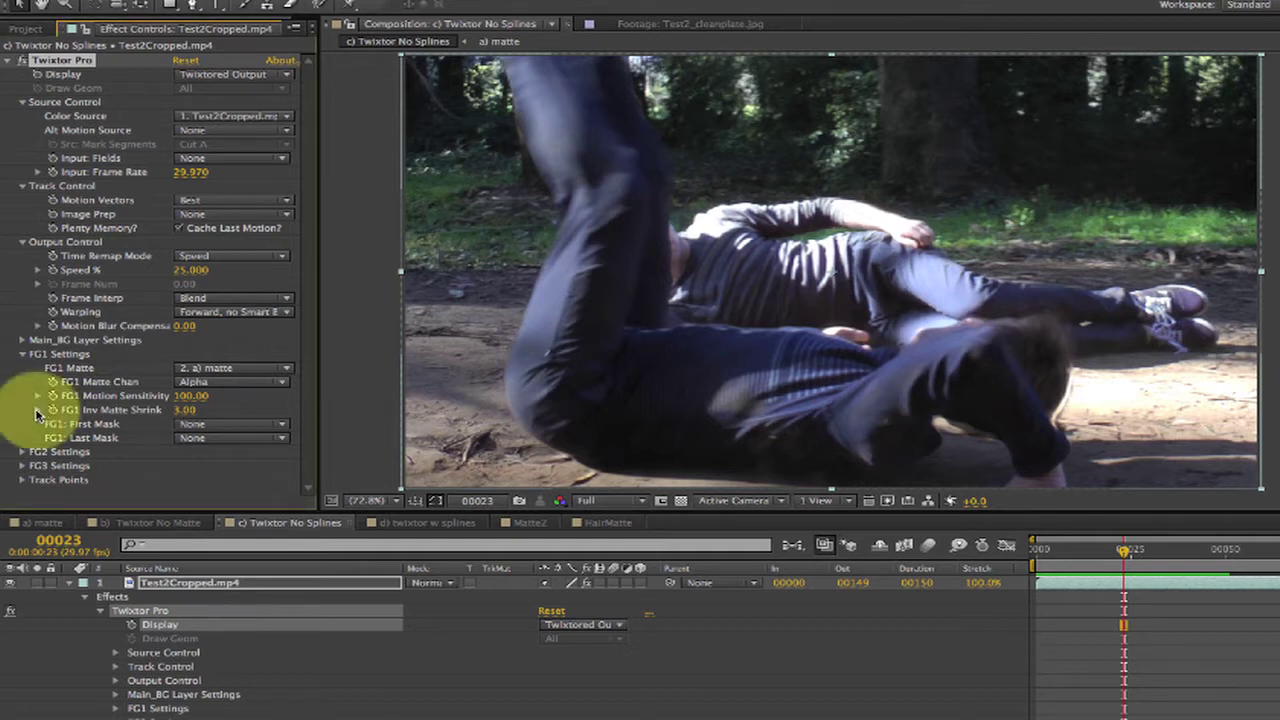
left_click(186, 410)
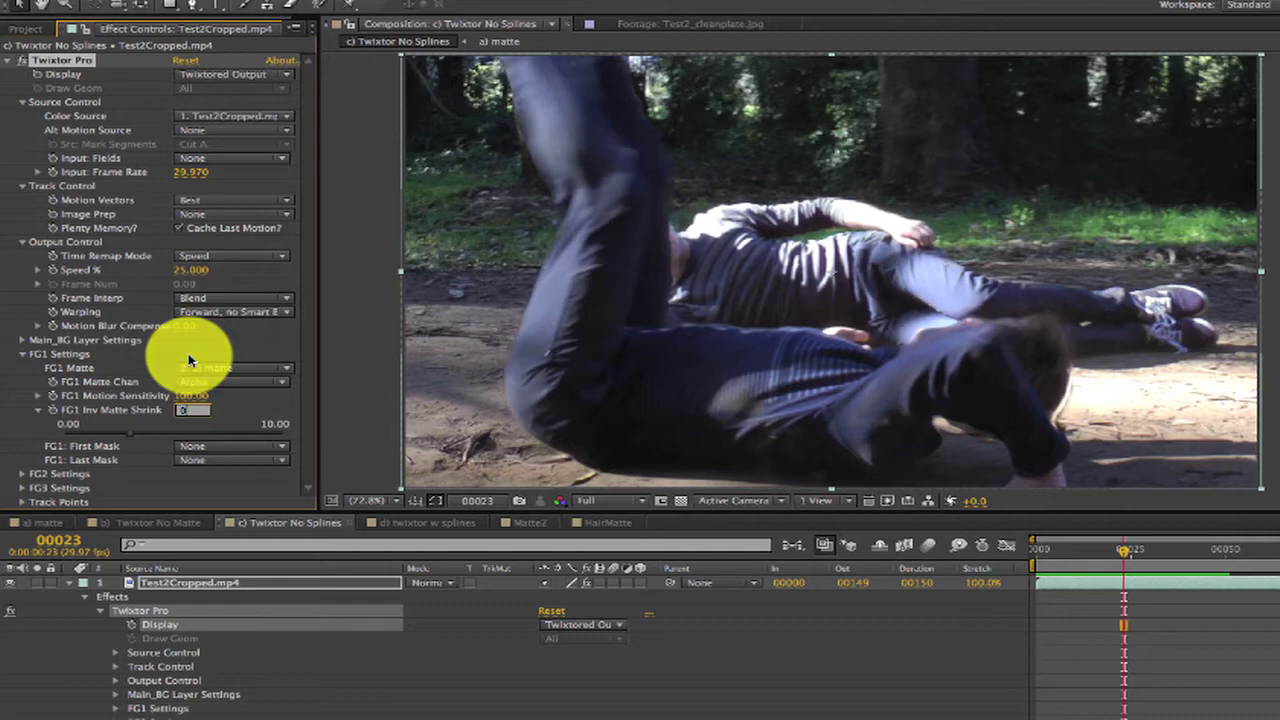
key("Return")
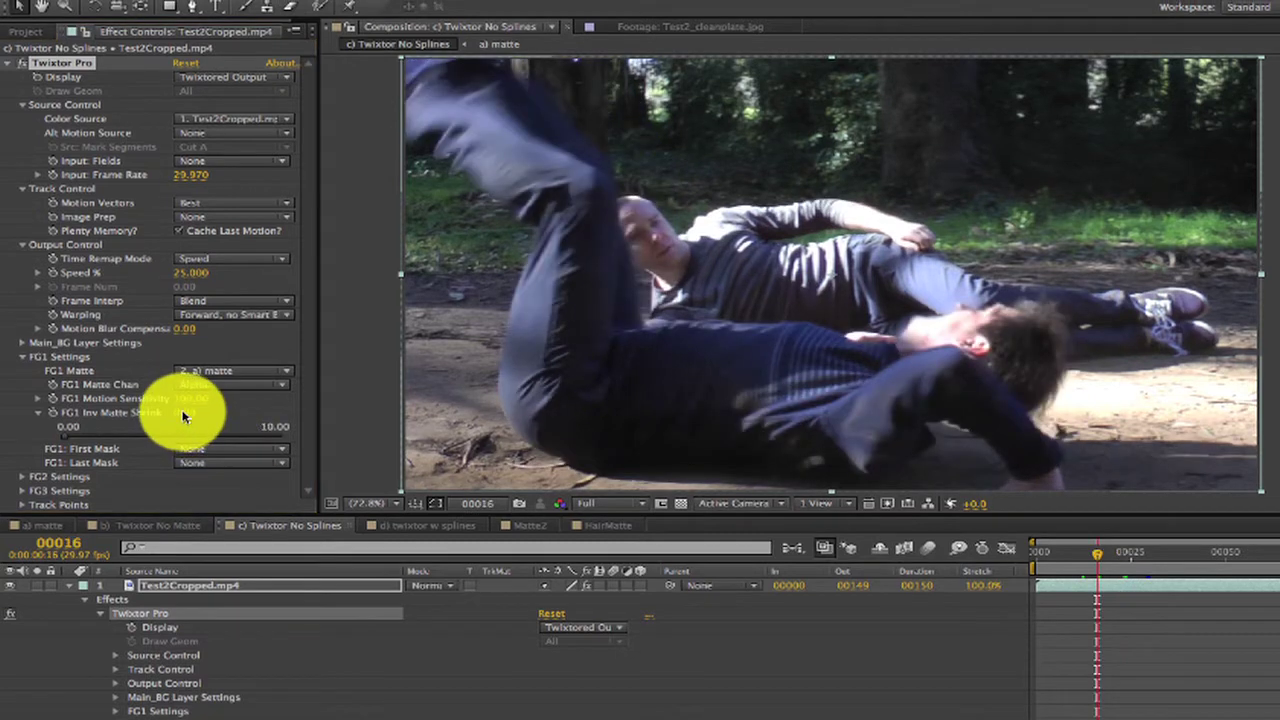
- Try FG1 Inv Matte Shrink at 3, settle on 1 to control the halo, and move to frame 12
left_click(194, 414)
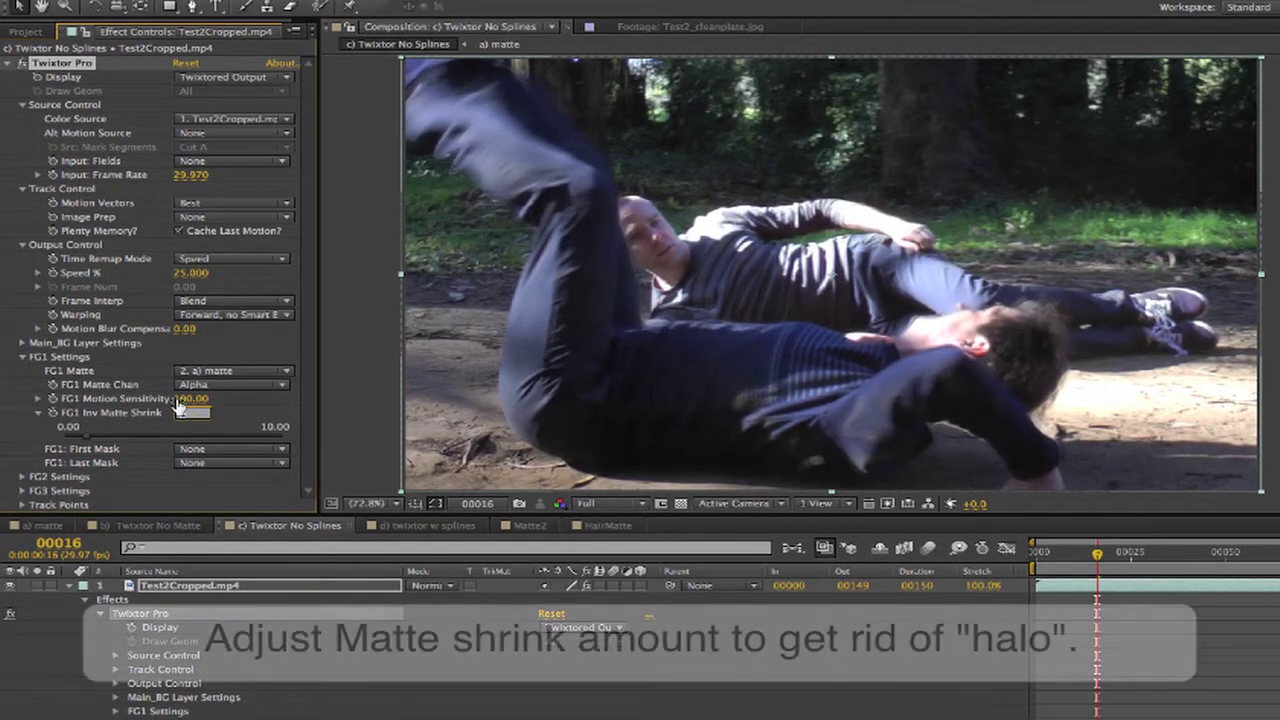
type("3")
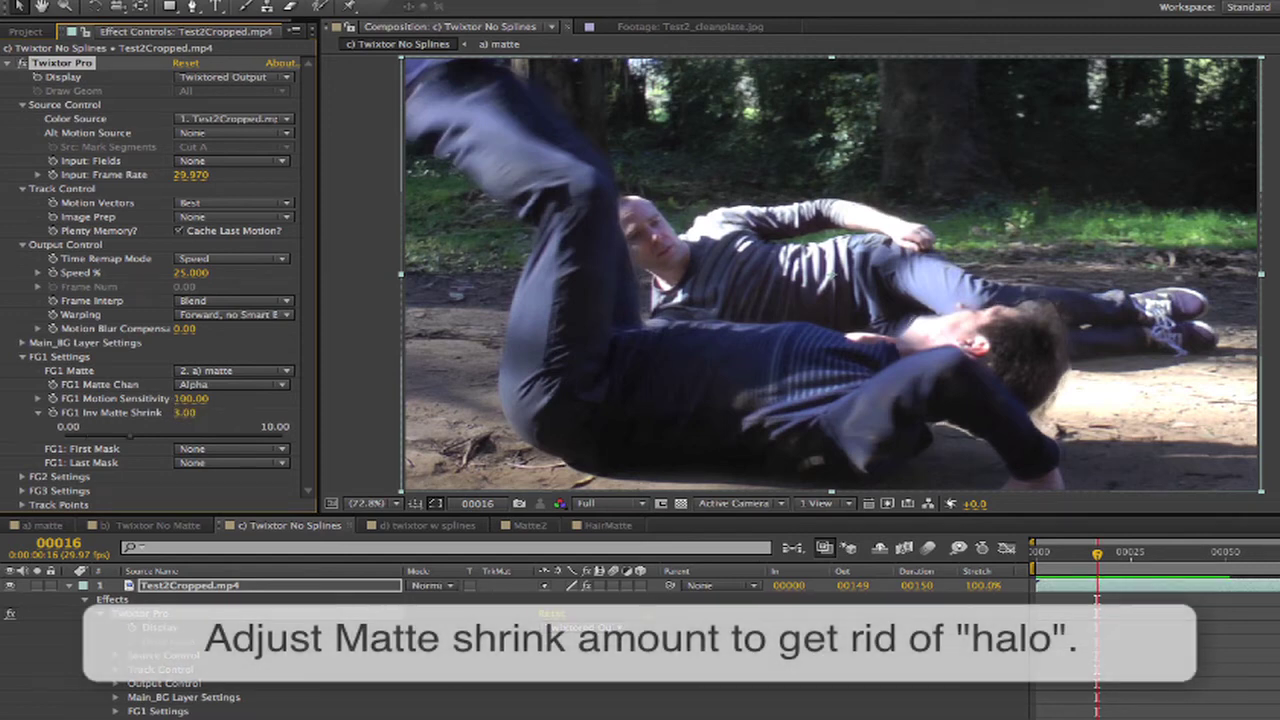
left_click(185, 412)
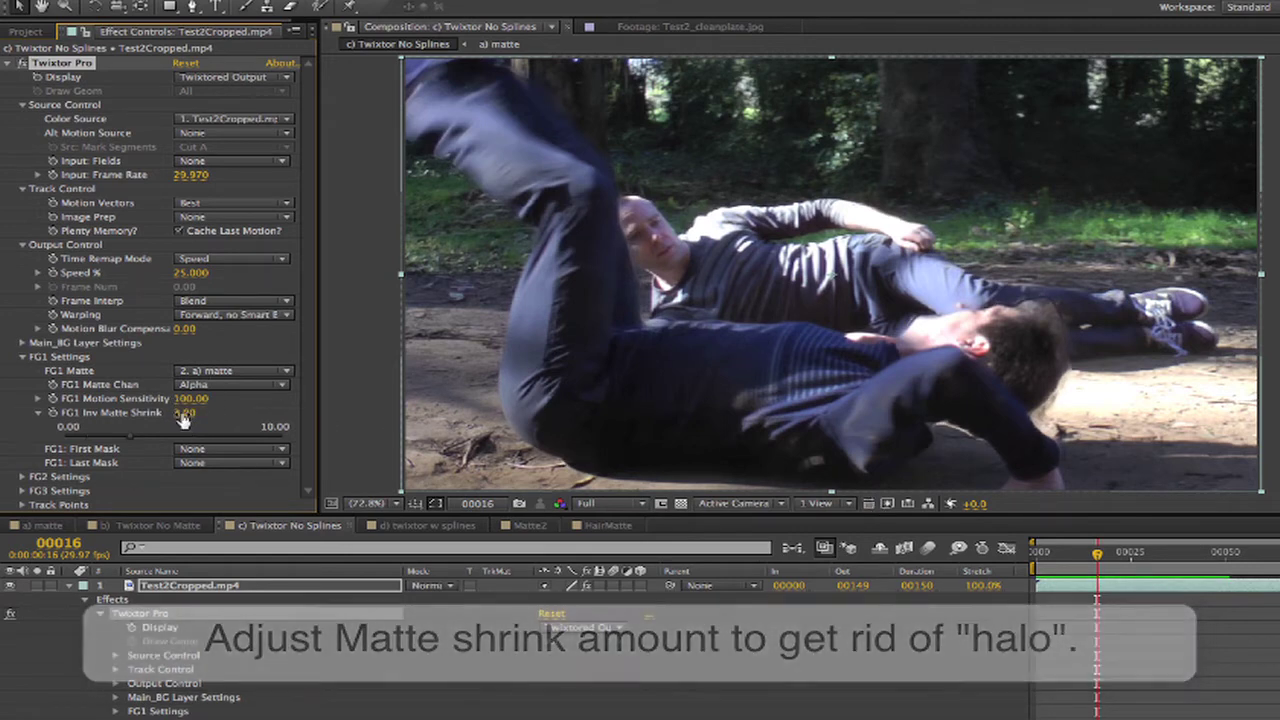
key("Return")
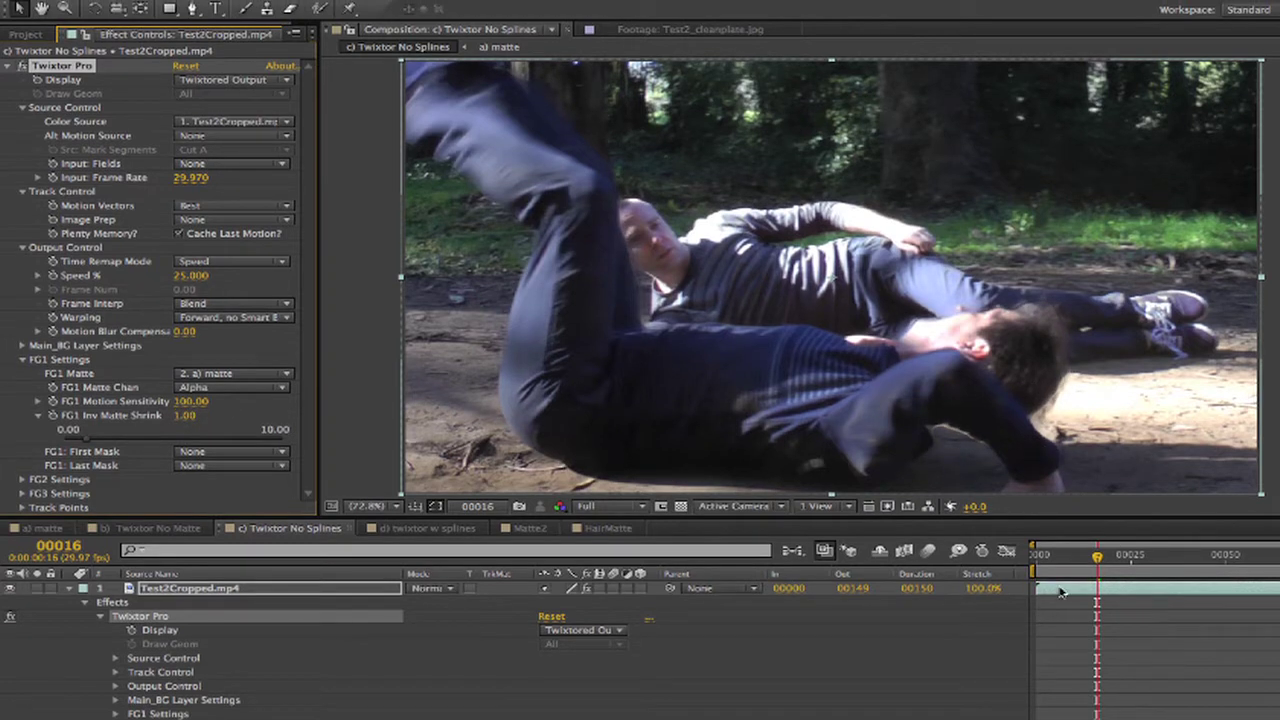
left_click_drag(1095, 565, 1078, 565)
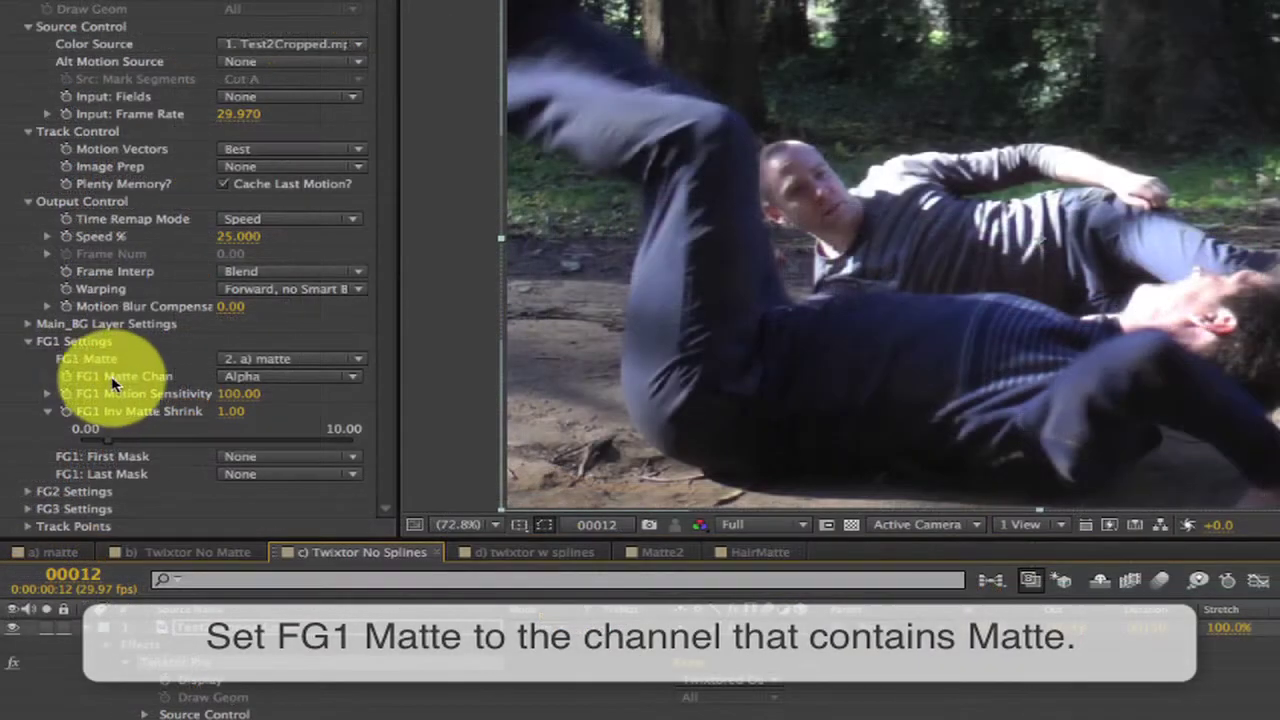
- Set the FG1 matte channel to Alpha and the FG1 matte layer to 2. a) matte
left_click(276, 382)
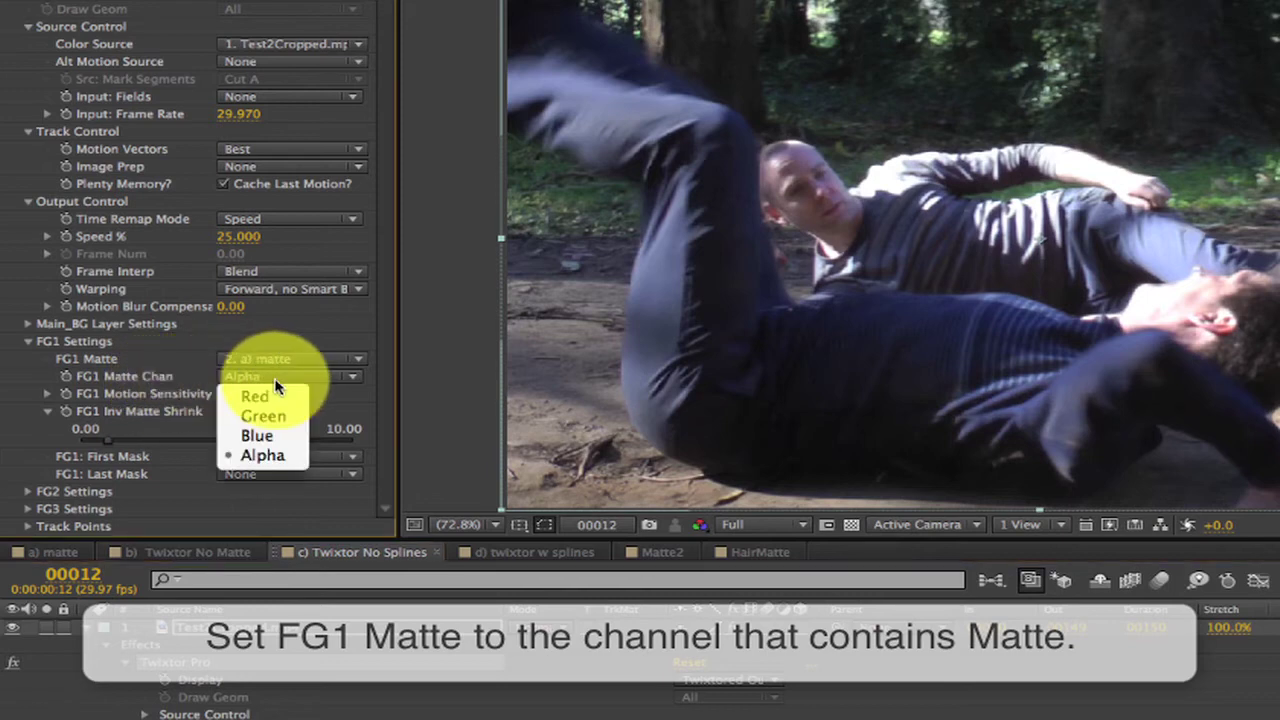
left_click(272, 458)
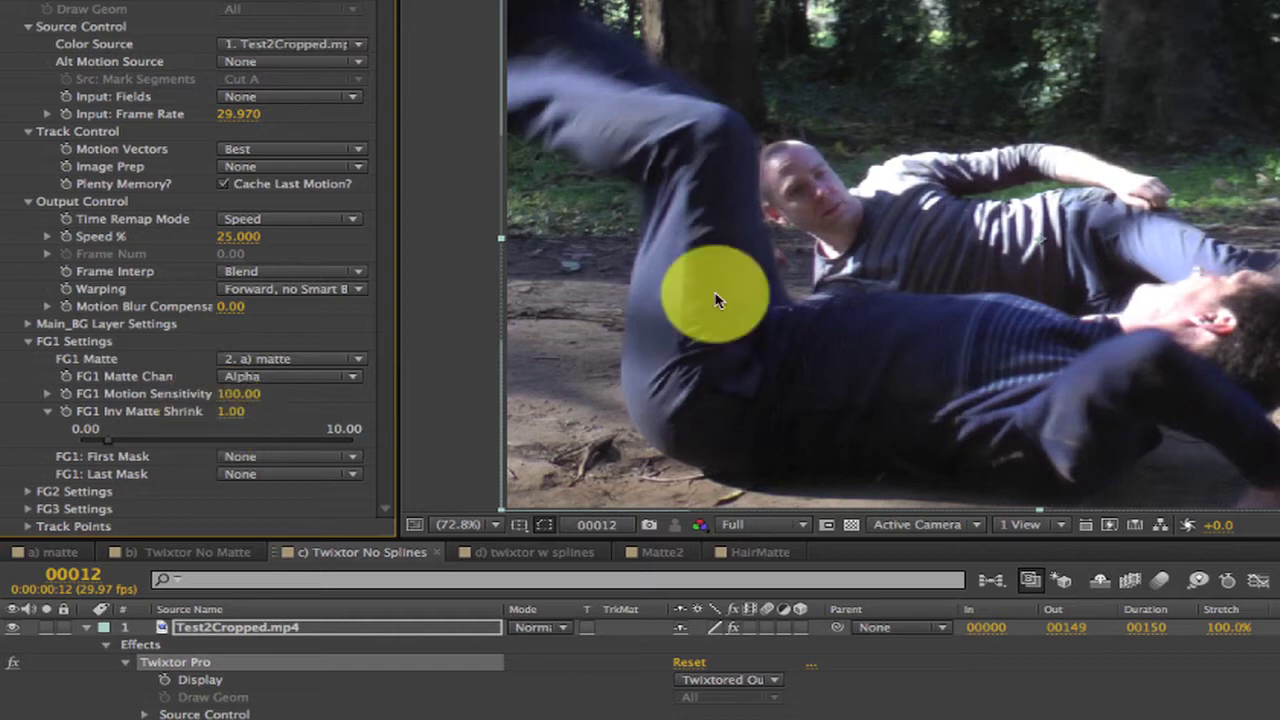
left_click(256, 362)
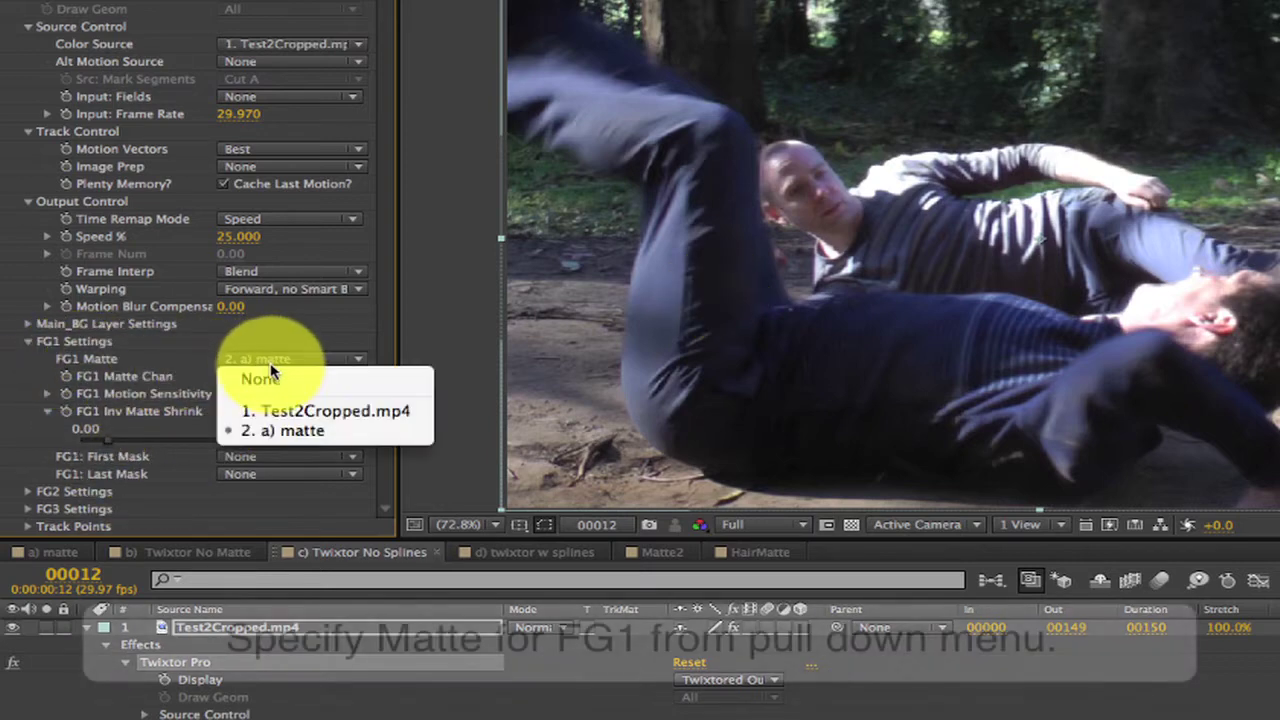
left_click(282, 433)
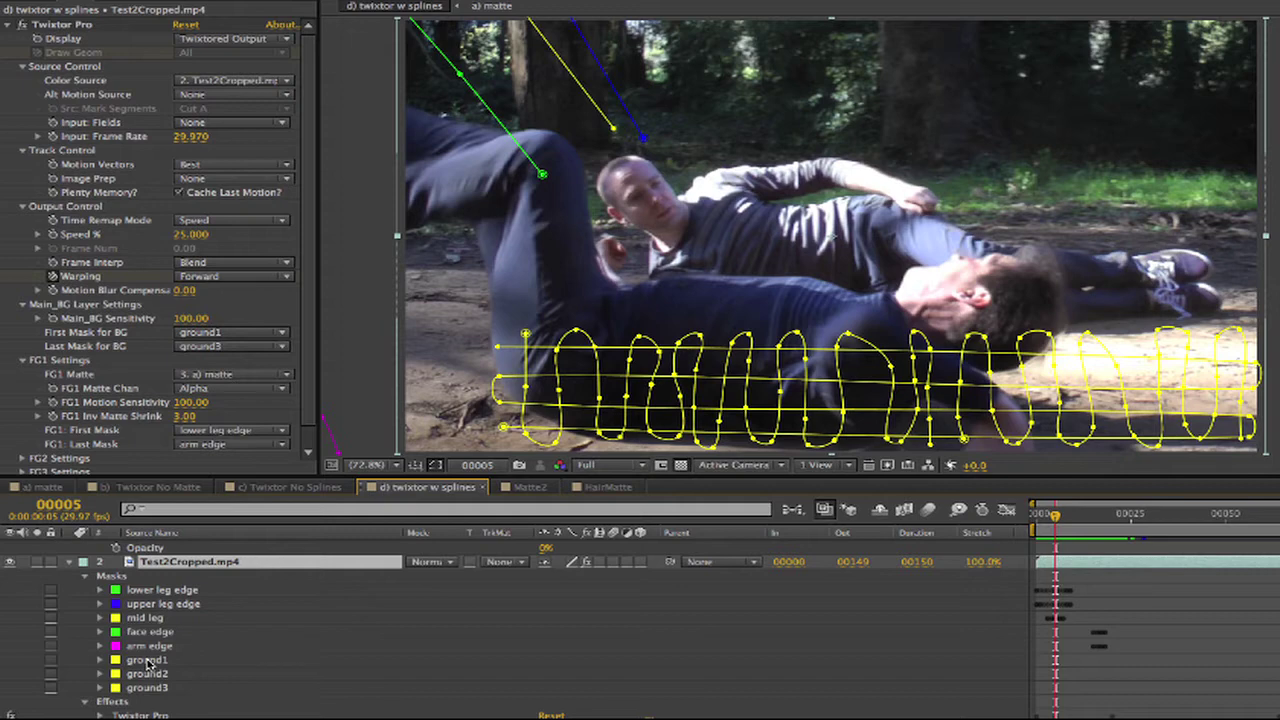
- Lock the ground1, ground2 and ground3 masks on the Test2Cropped.mp4 layer in d) twixtor w splines
left_click(148, 662)
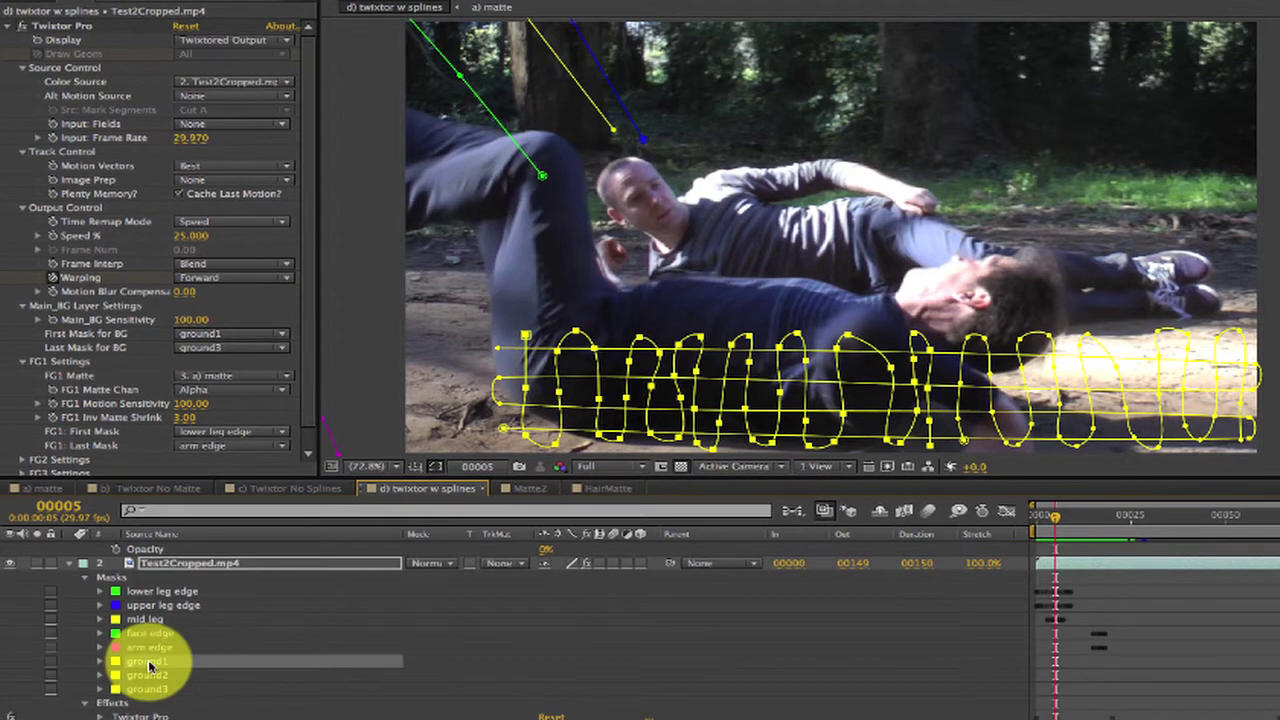
left_click(150, 688, "shift")
left_click(51, 663)
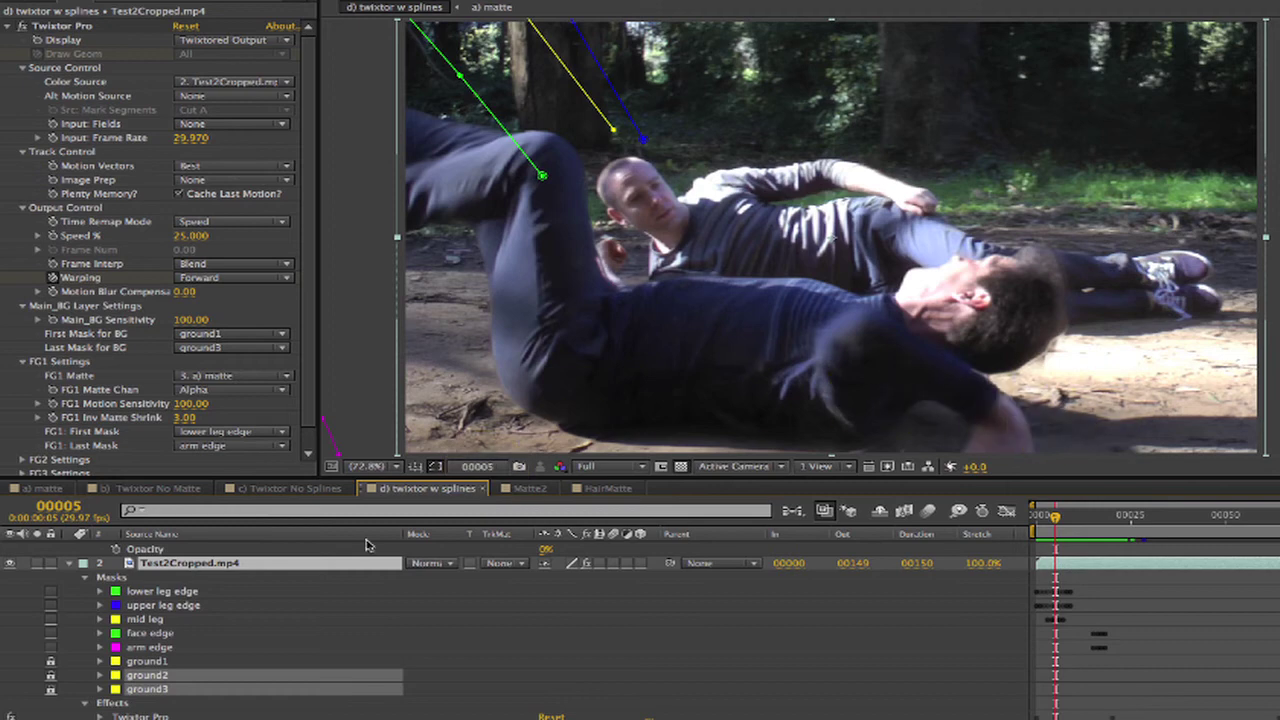
- Set the Twixtor Pro display of Test2Cropped.mp4 to Source
left_click(232, 40)
left_click(221, 73)
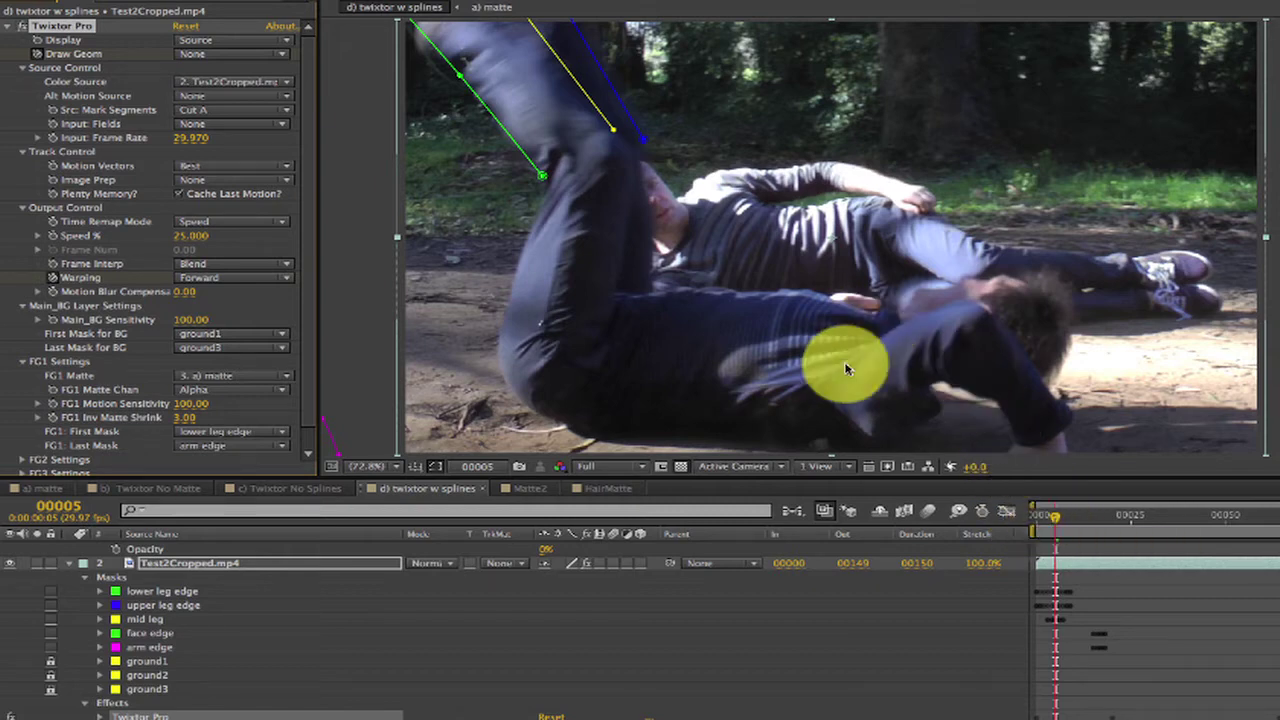
- Step through the lower leg edge mask's path keyframes from frame 6 to frame 8 to examine its tracking
left_click_drag(1057, 520, 1060, 523)
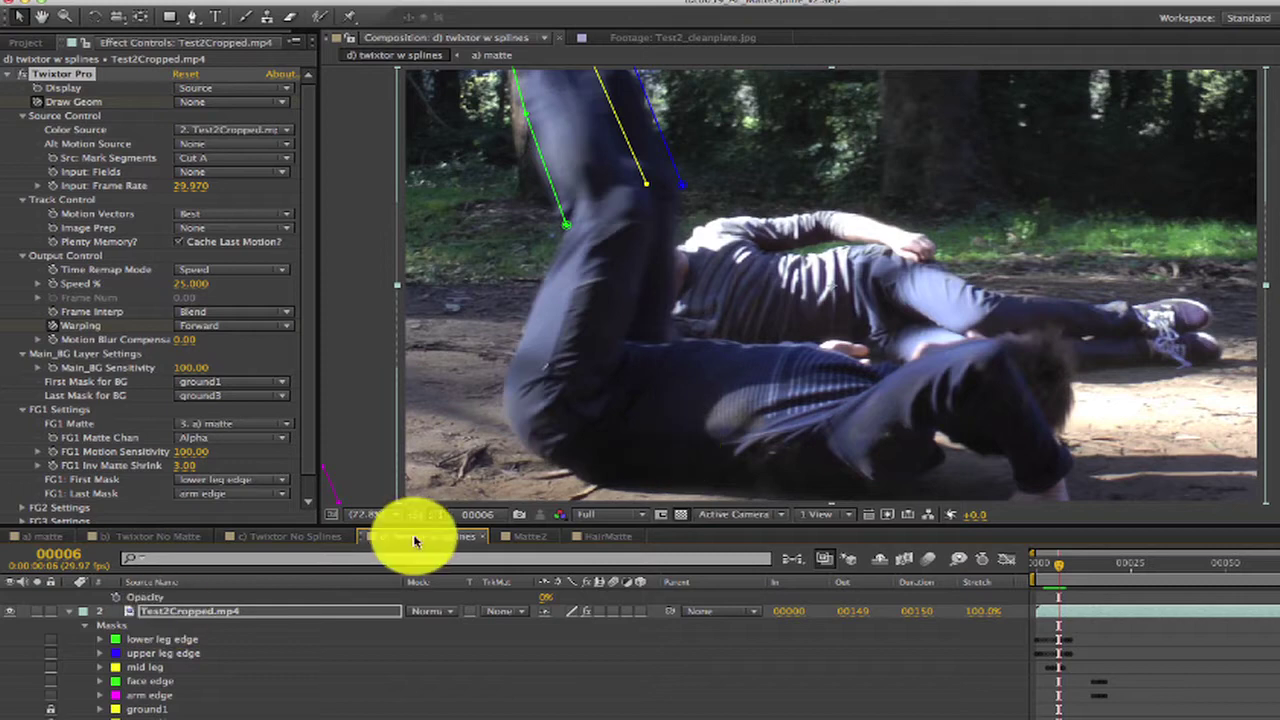
left_click(99, 641)
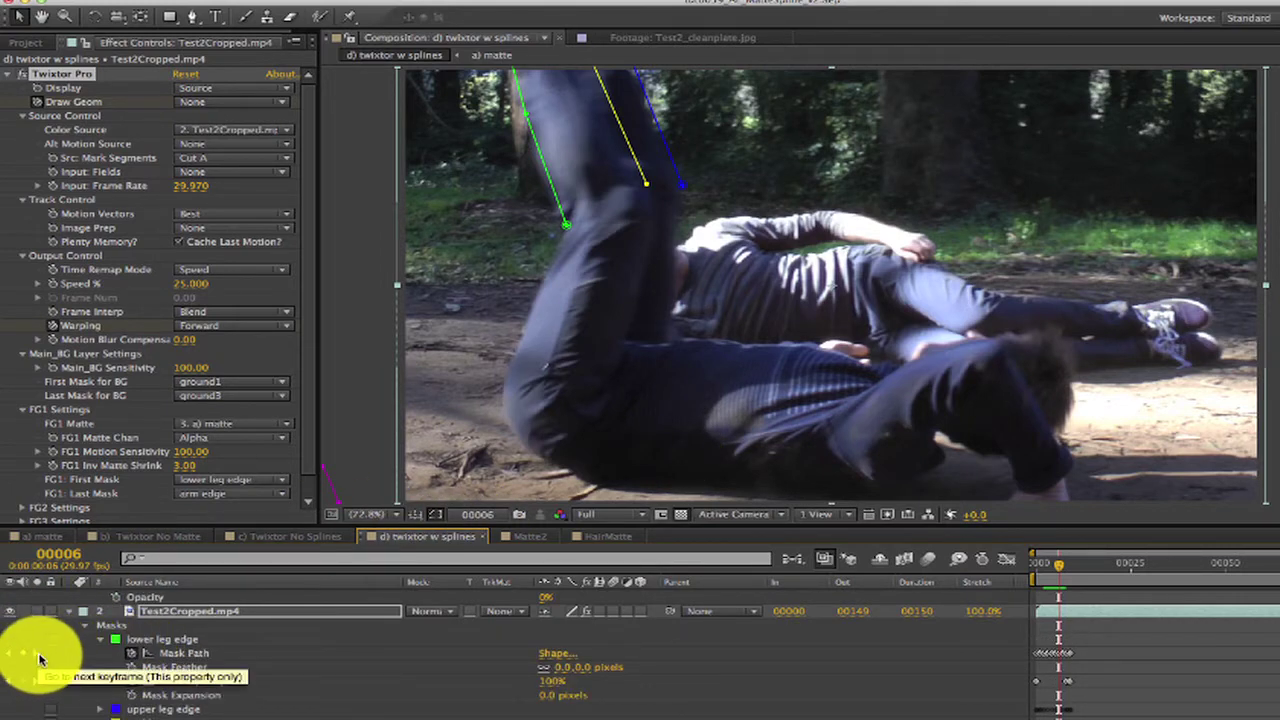
left_click(38, 658)
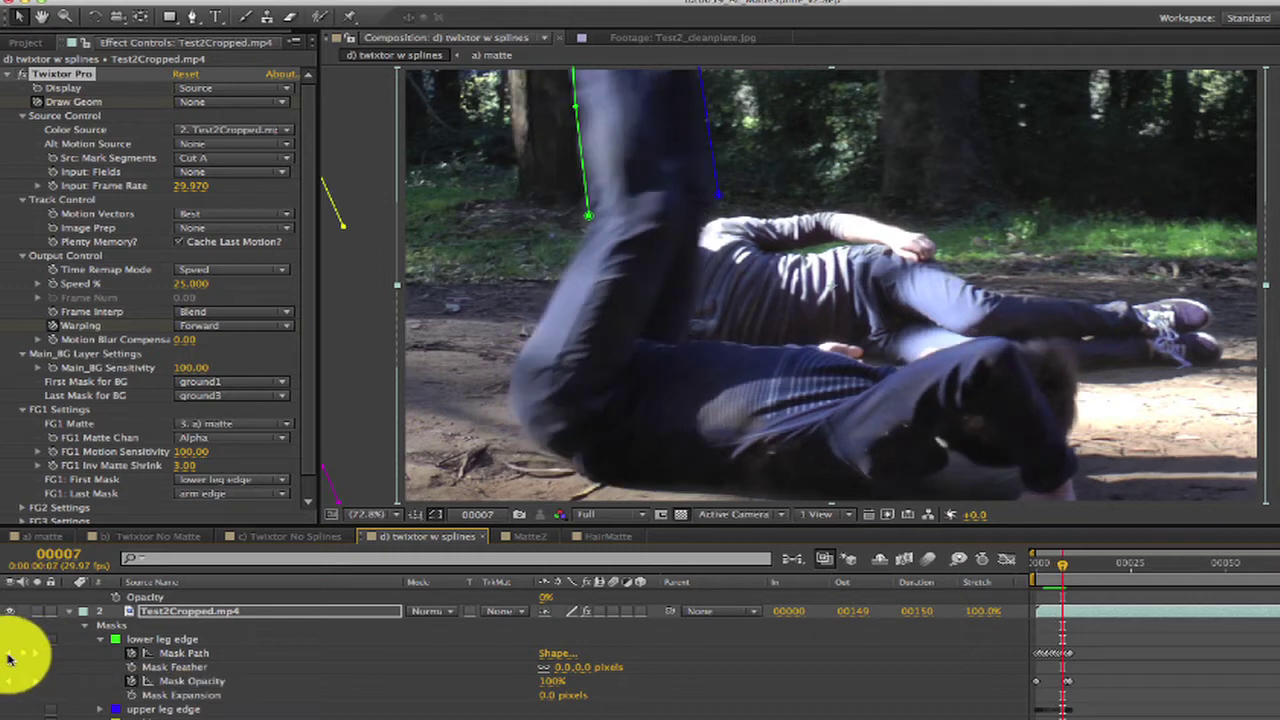
left_click(12, 657)
left_click(12, 657)
- Set the Twixtor Pro display to Twixtored Output and go to frame 29
left_click(230, 89)
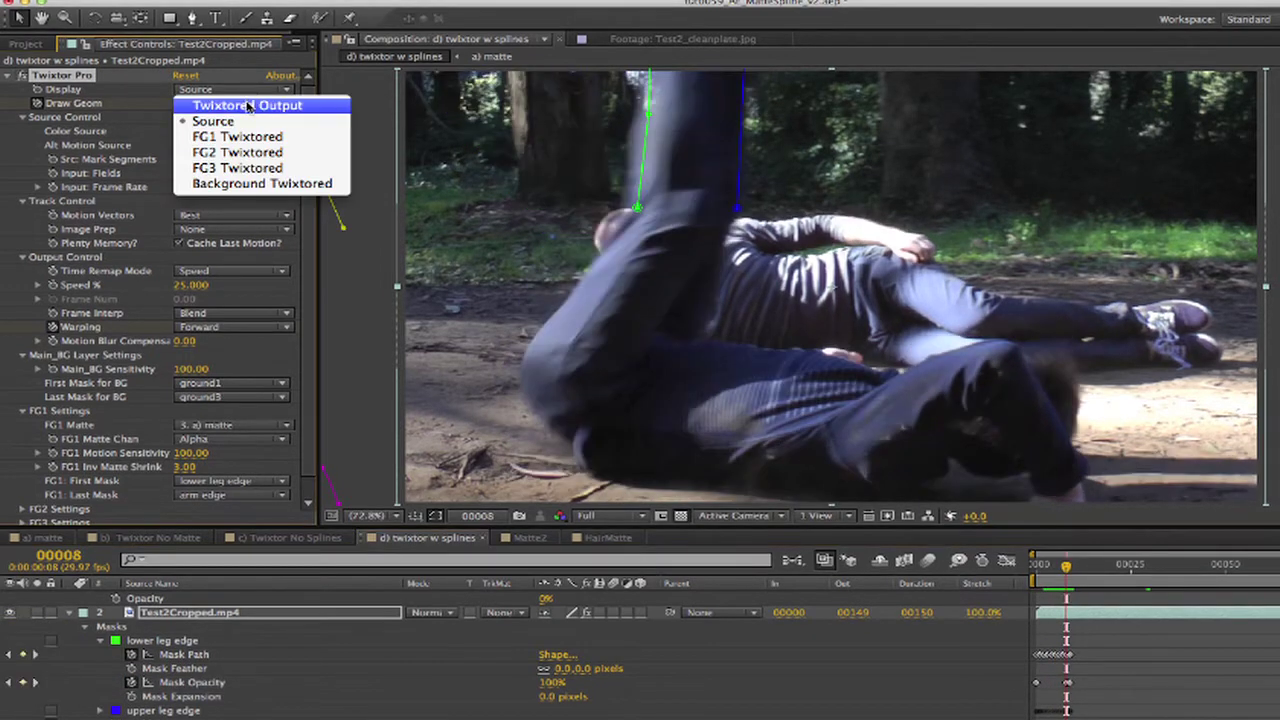
left_click(245, 103)
left_click(478, 515)
type("29")
key("Return")
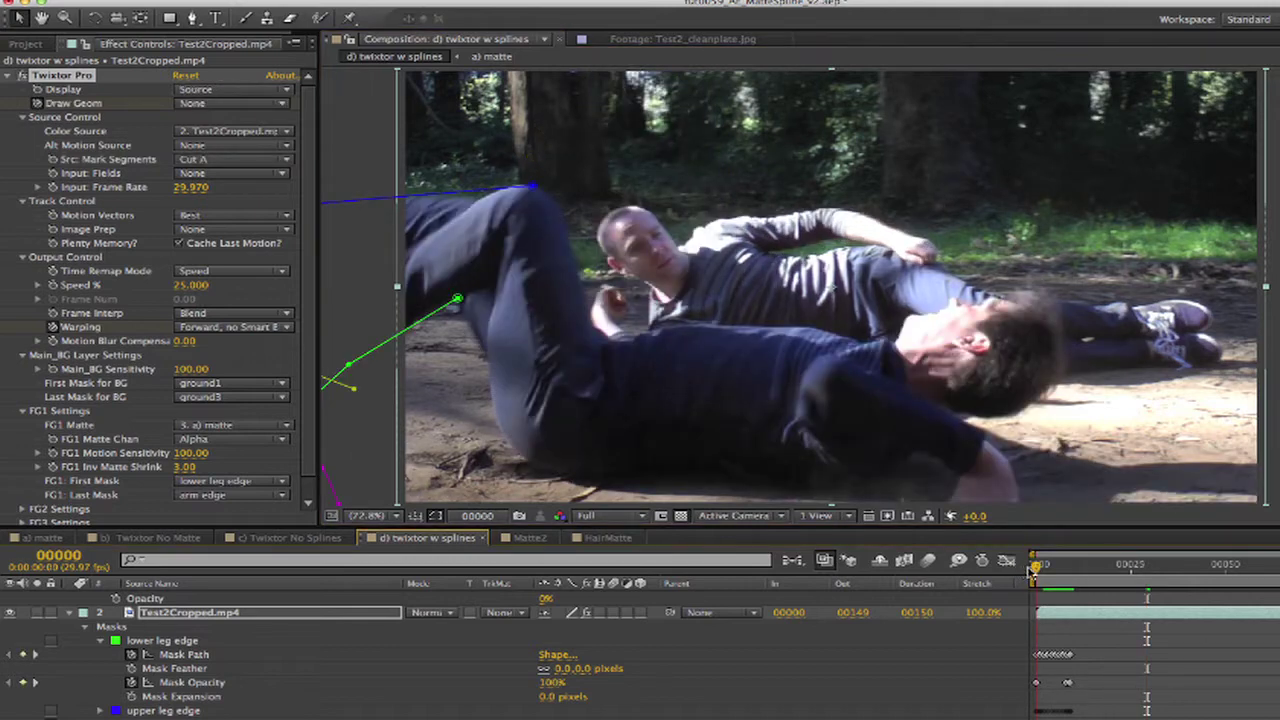
- Examine the splines' on-screen and off-screen positions over frames 0 to 9, along with the lower leg edge mask's opacity keyframes
mouse_move(1033, 568)
left_mouse_down()
mouse_move(1075, 572)
mouse_move(1038, 568)
mouse_move(1058, 568)
left_mouse_up()
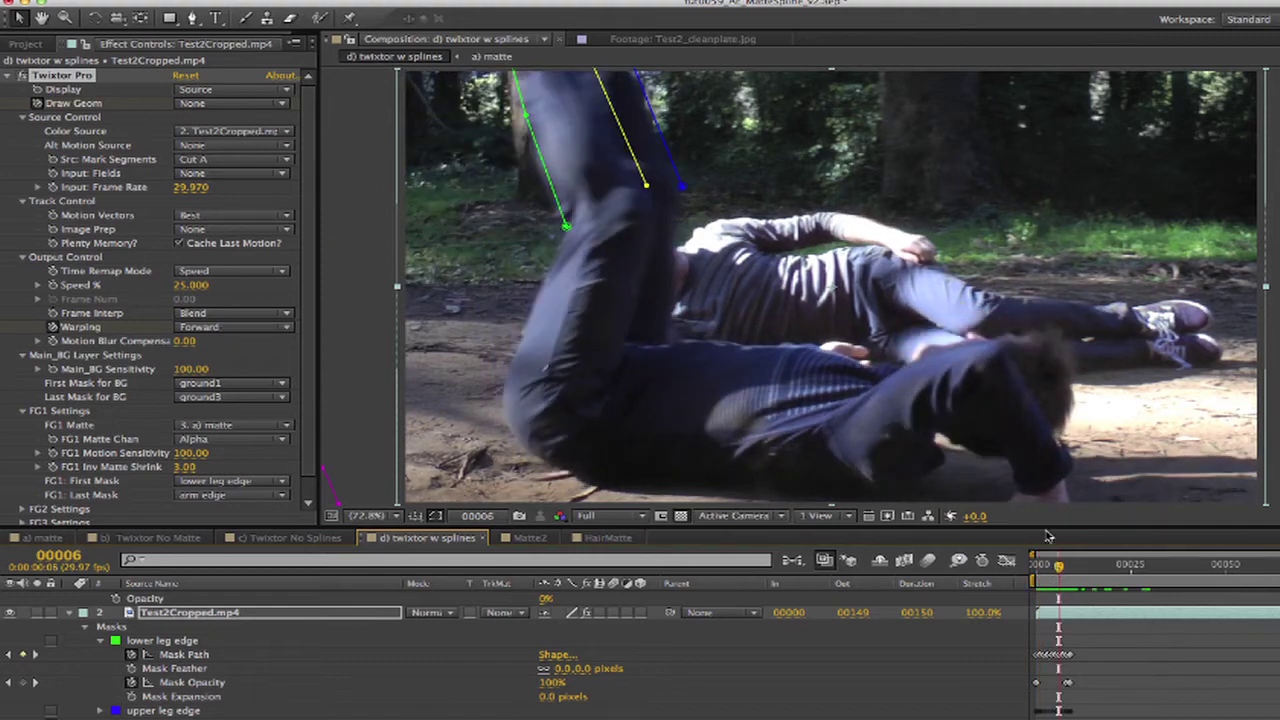
scroll(435, 385, "down", 2)
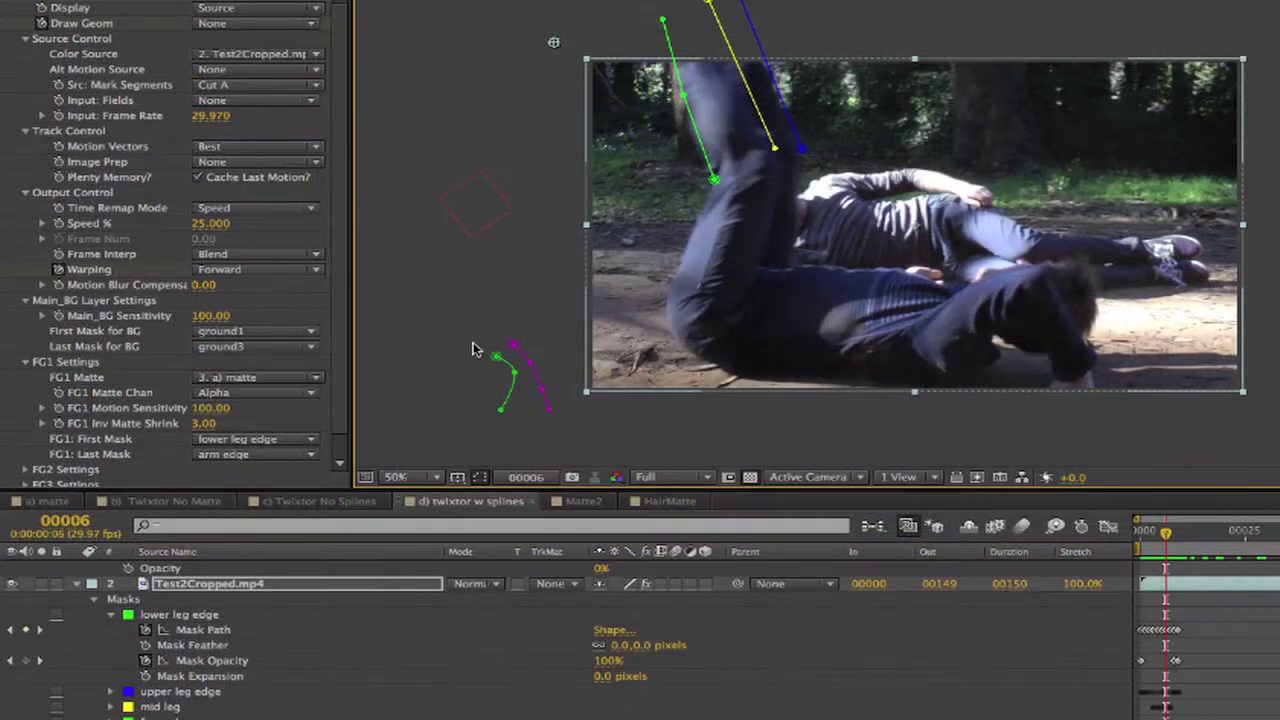
left_click_drag(1166, 532, 1176, 562)
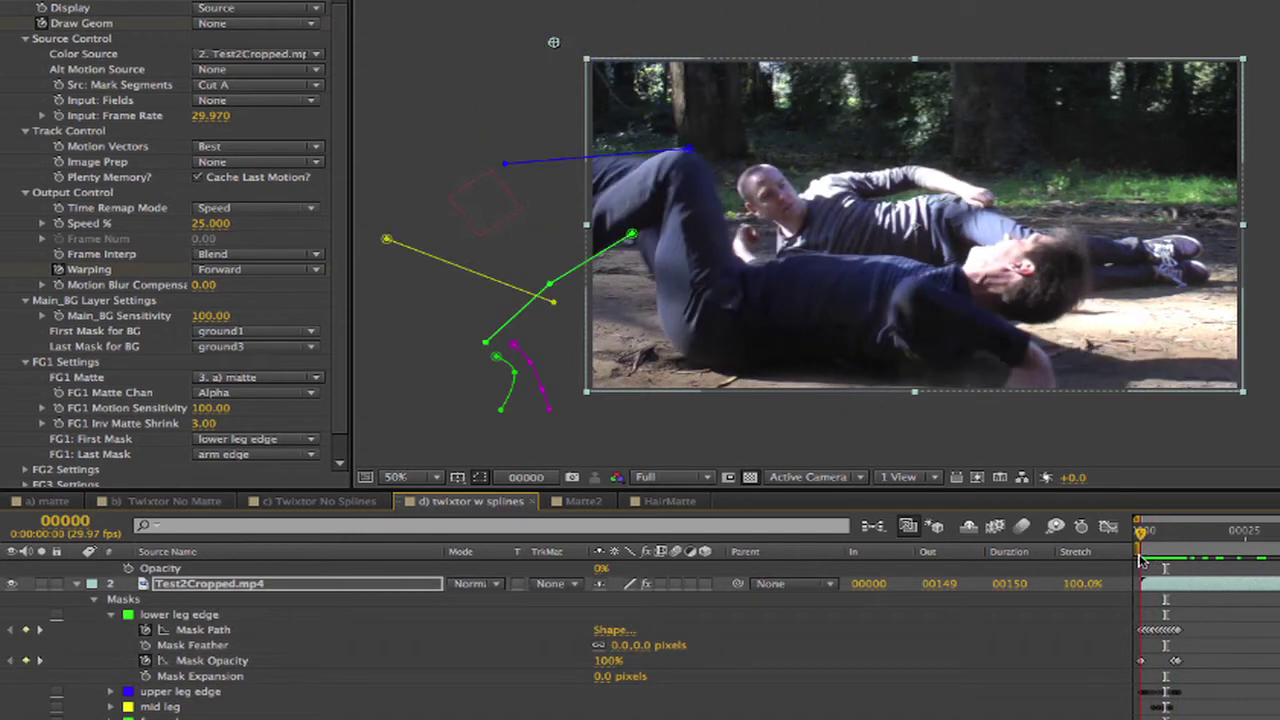
left_click(590, 655)
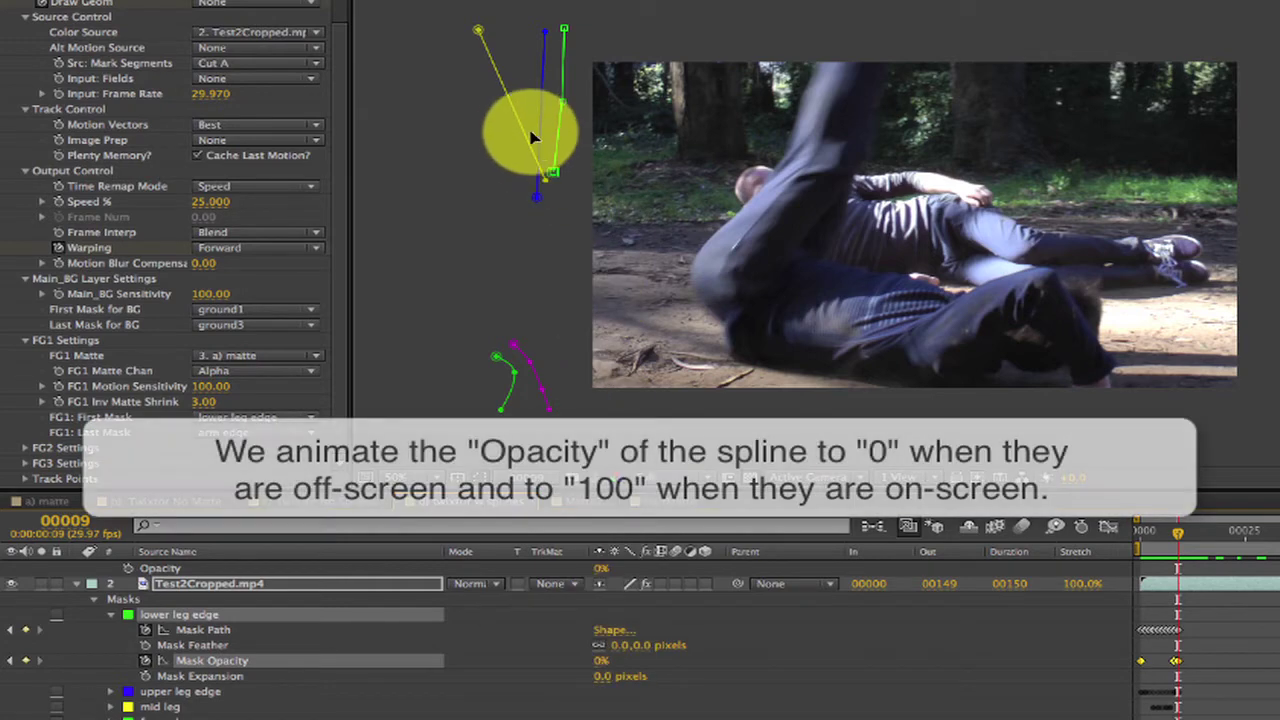
left_click(13, 662)
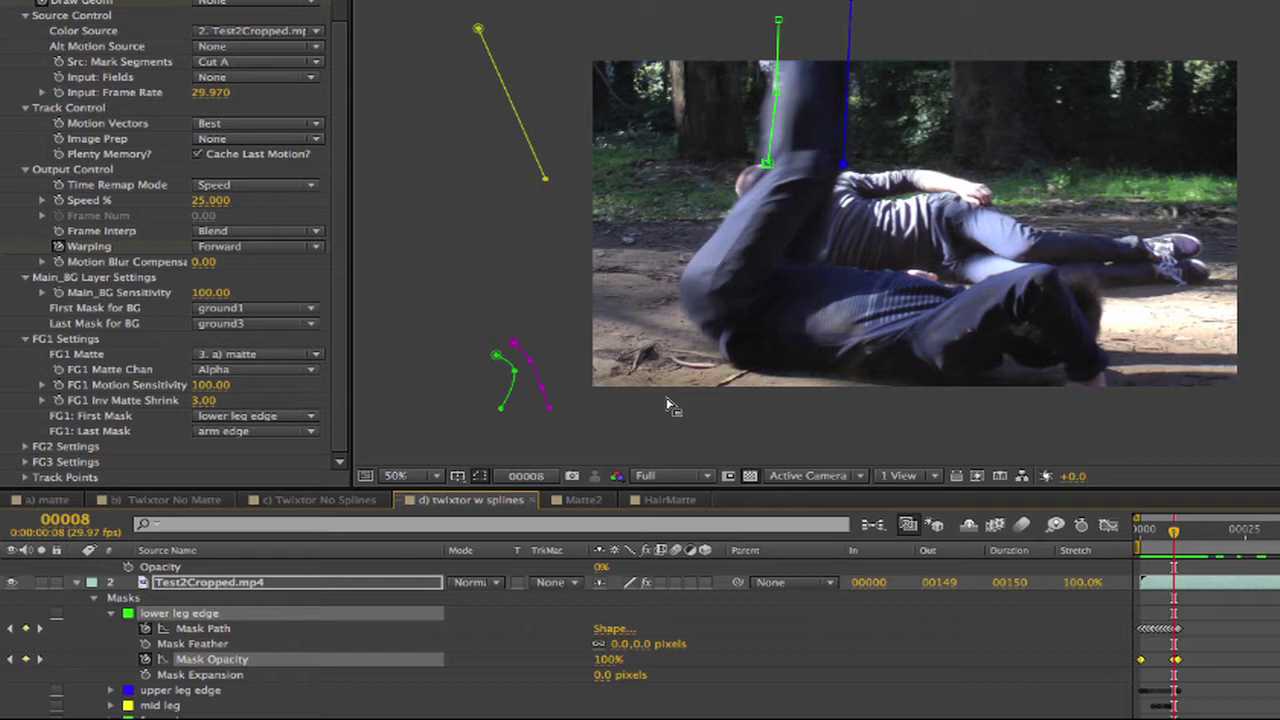
- Set the lower leg edge mask's opacity to 0% at frame 9 and return to its keyframe at frame 8
key("Page_Down")
left_click(608, 659)
type("0")
key("Return")
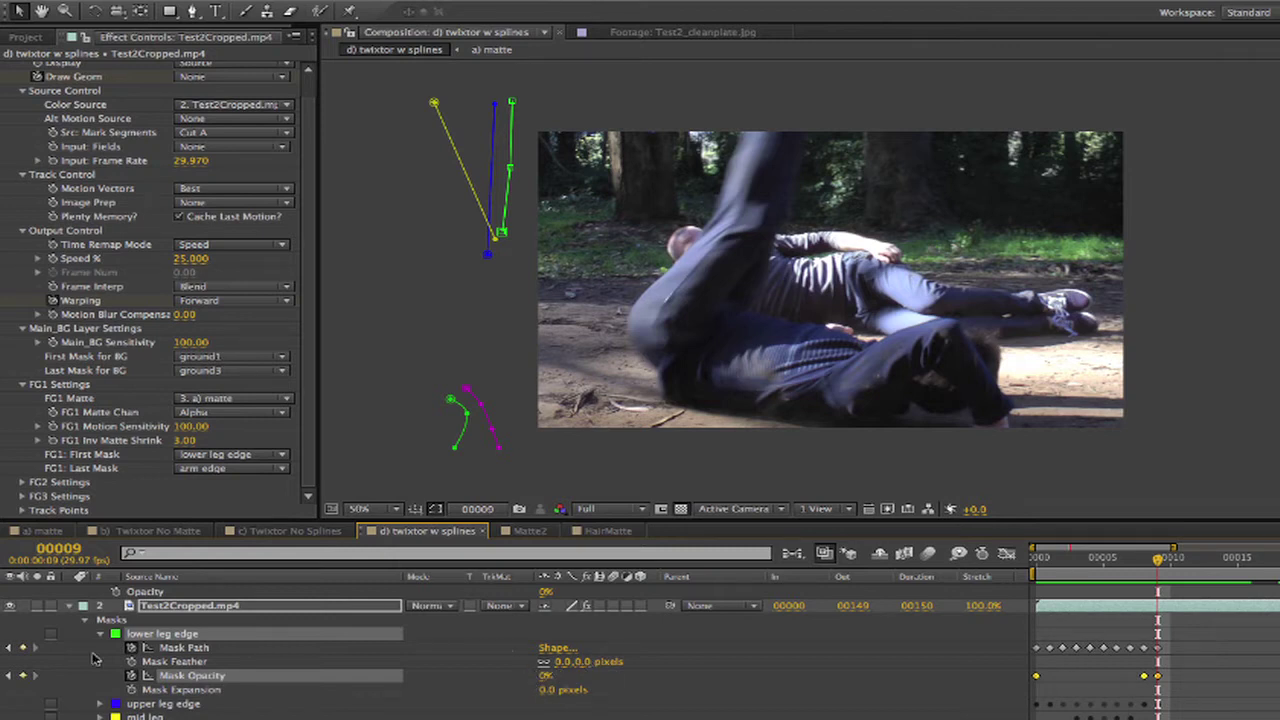
left_click(9, 677)
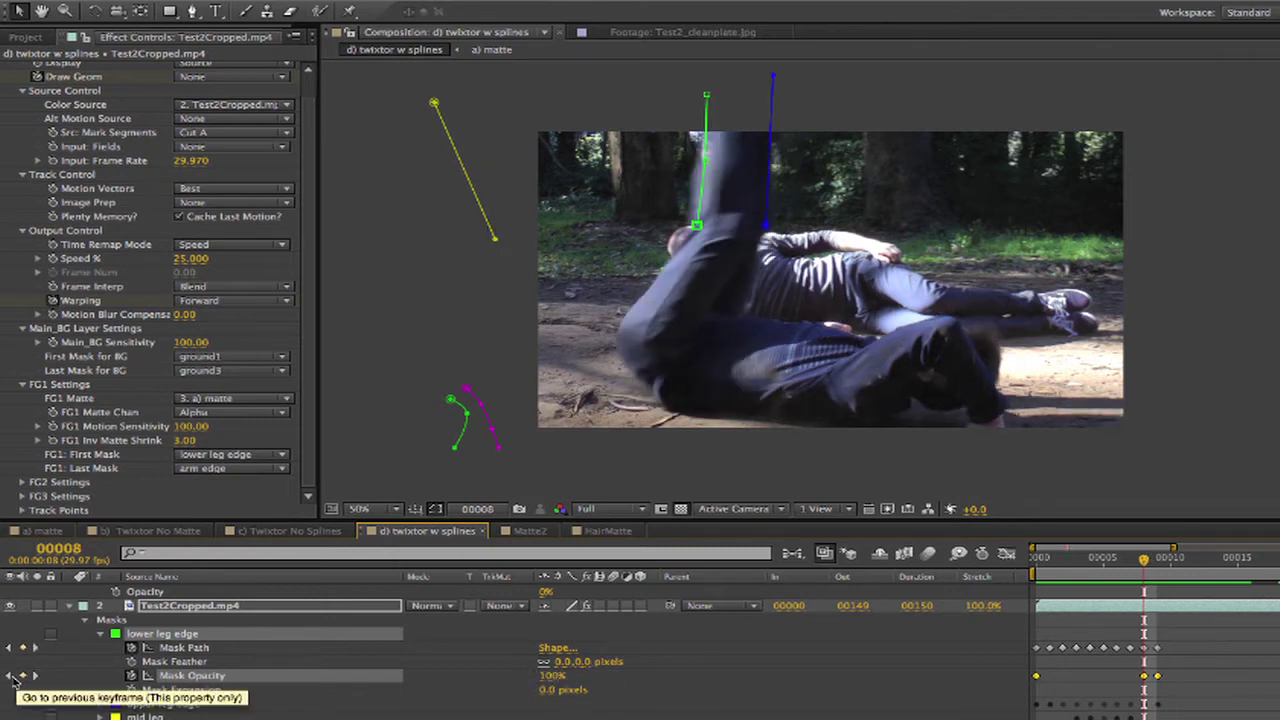
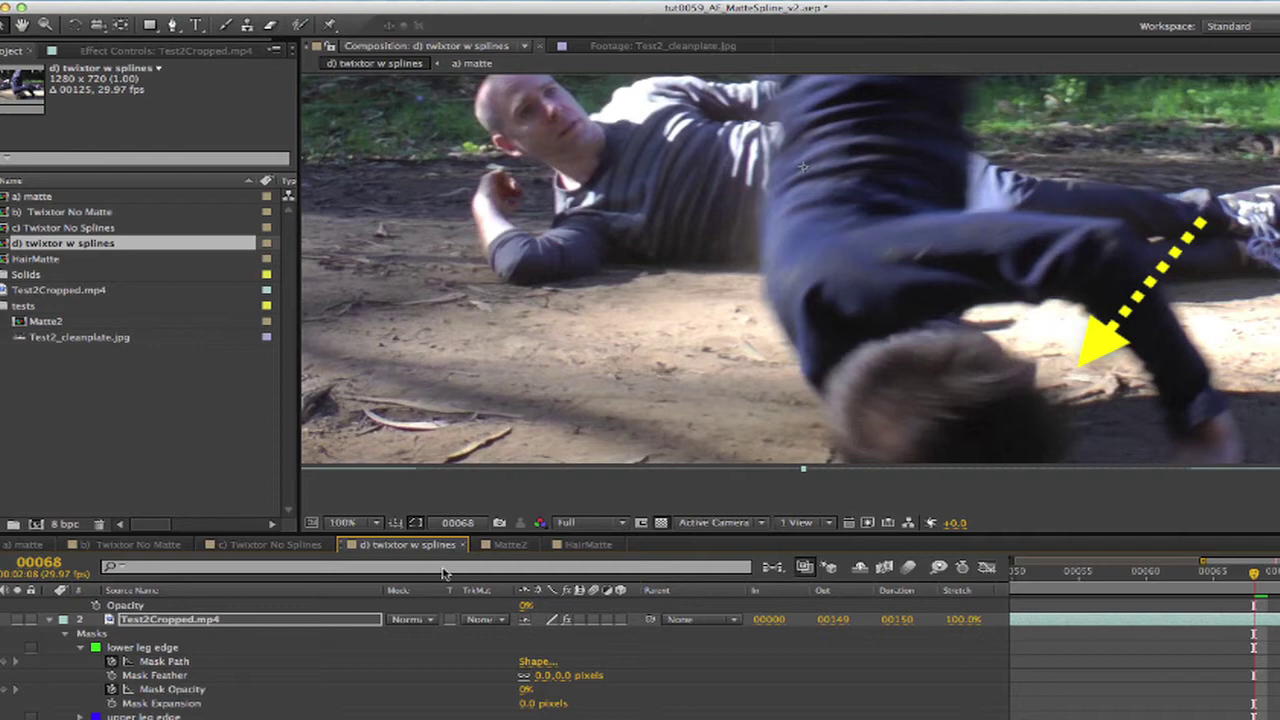
- Go to frame 16 and set the Twixtor Pro display of Test2Cropped.mp4 to Source
left_click(458, 523)
type("16")
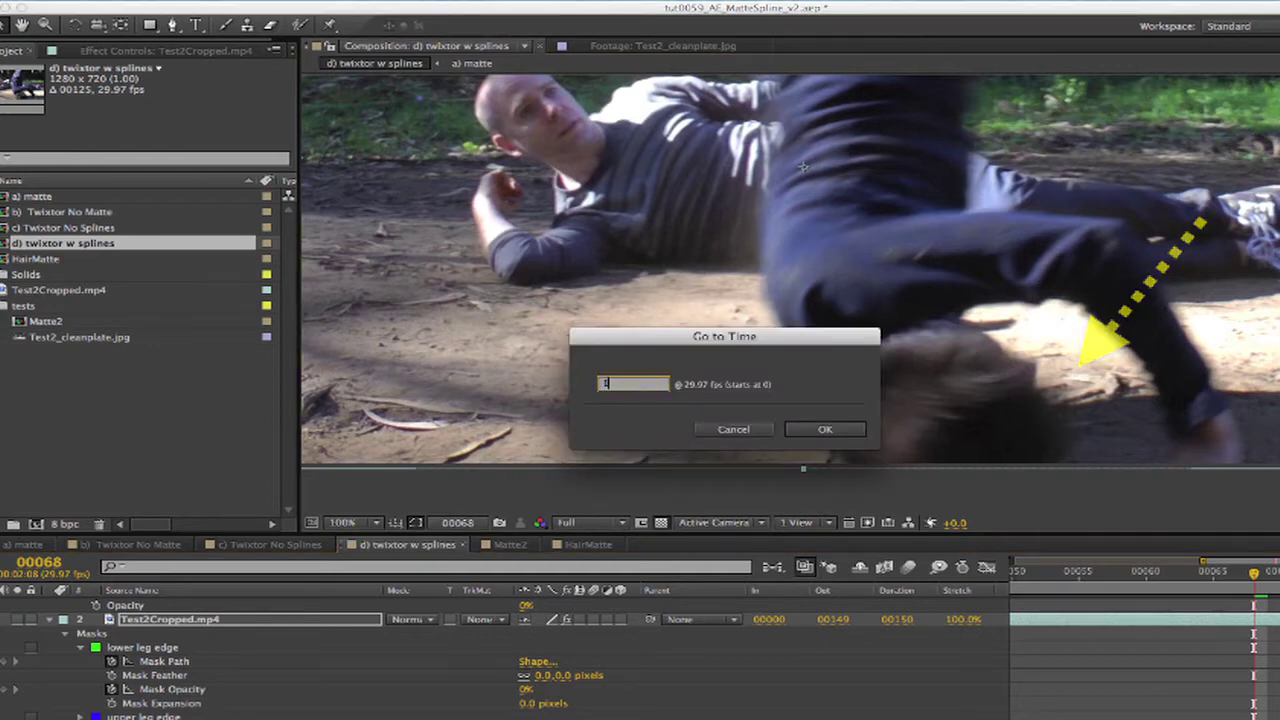
key("Return")
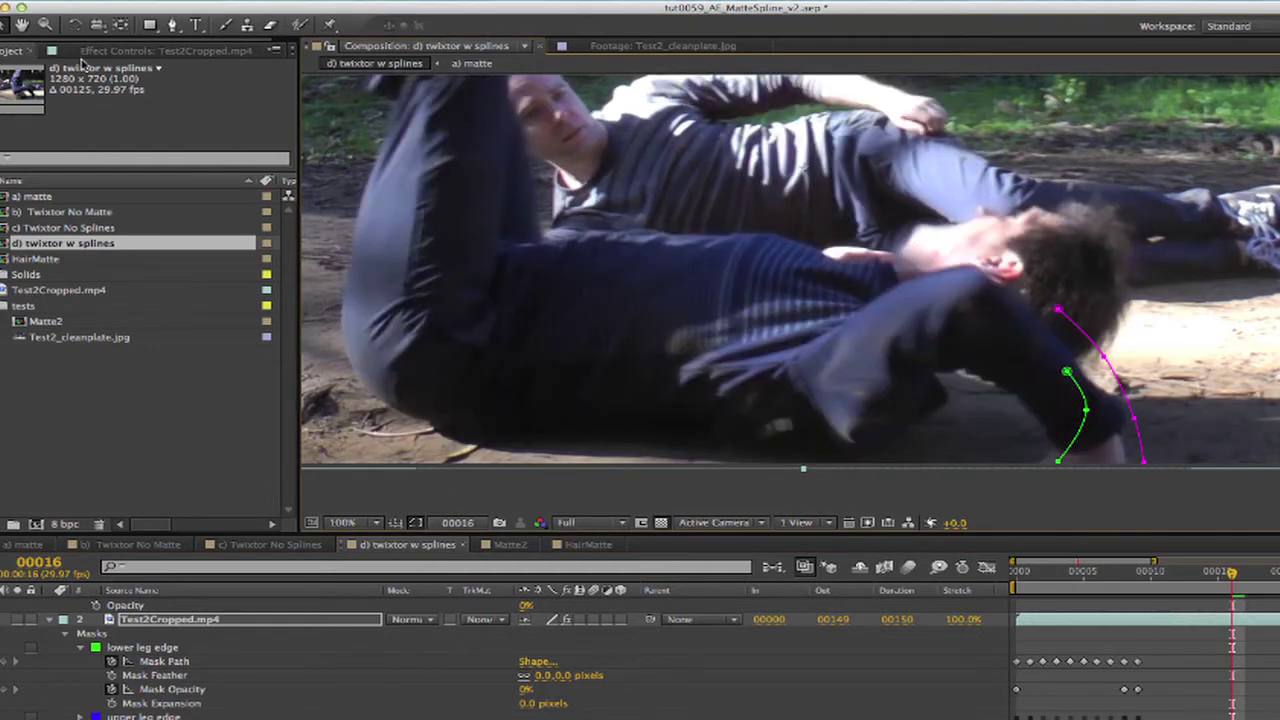
key("F3")
left_click(206, 94)
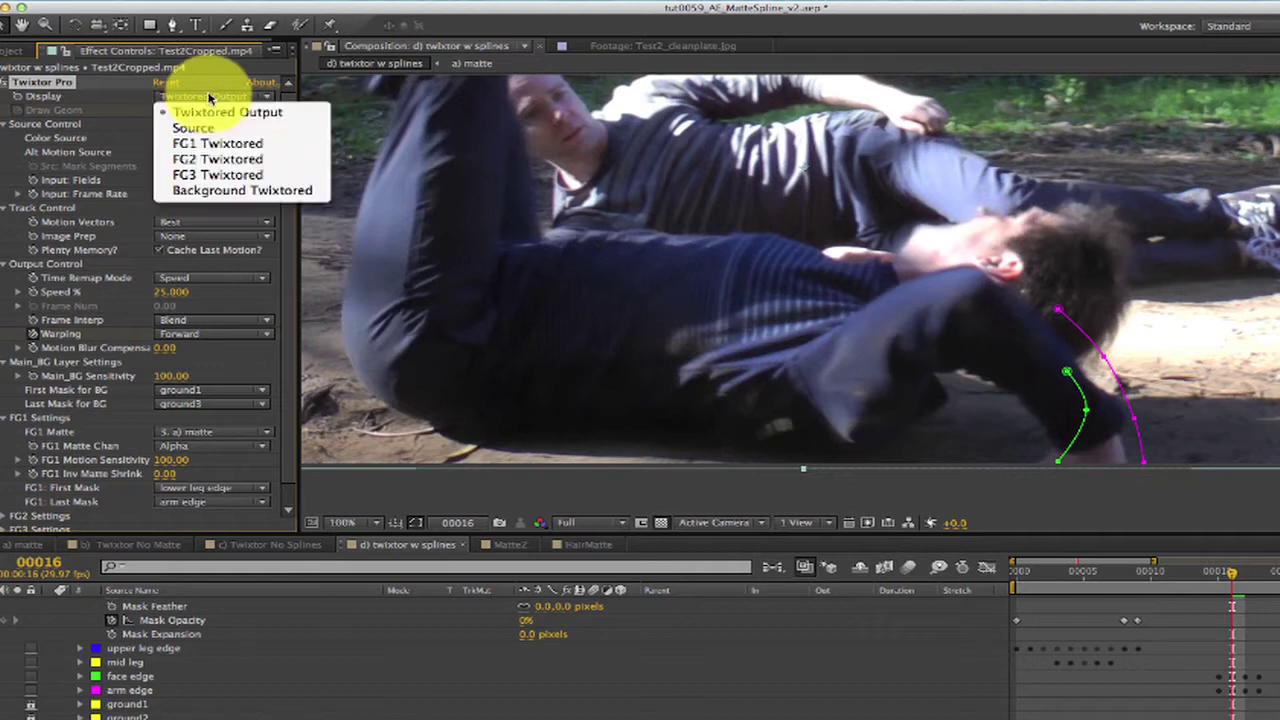
left_click(200, 127)
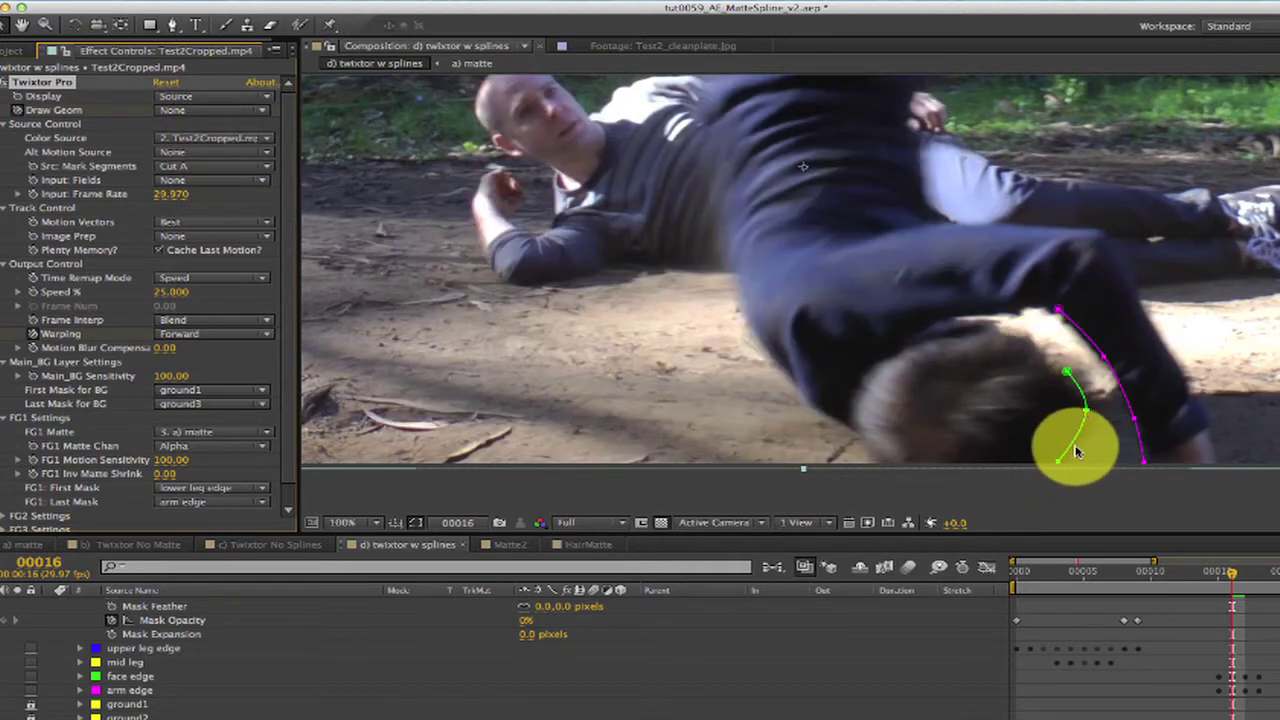
- Set Draw Geom to All to show every spline, and advance to frame 18
left_click(190, 110)
left_click(184, 141)
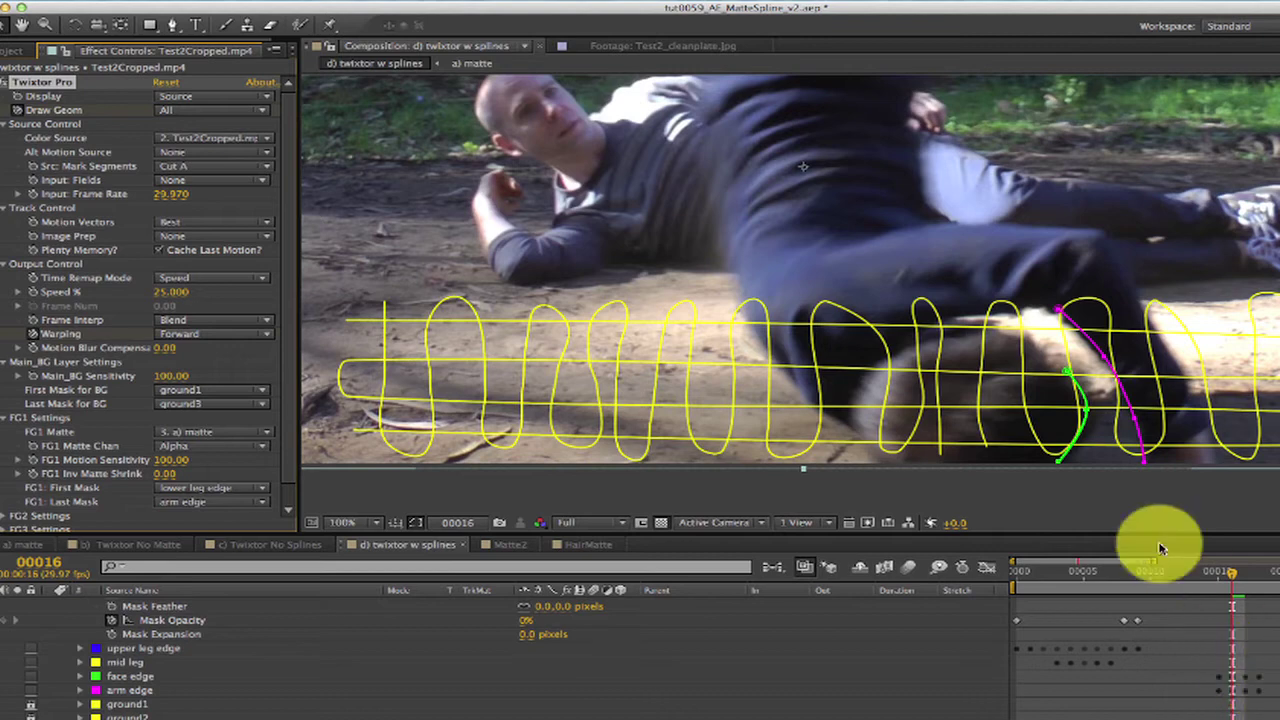
key("Page_Down")
key("Page_Down")
- Try Draw Geom set to FG1 at frame 18, undo it, and compare frames 17 and 18
left_click(188, 108)
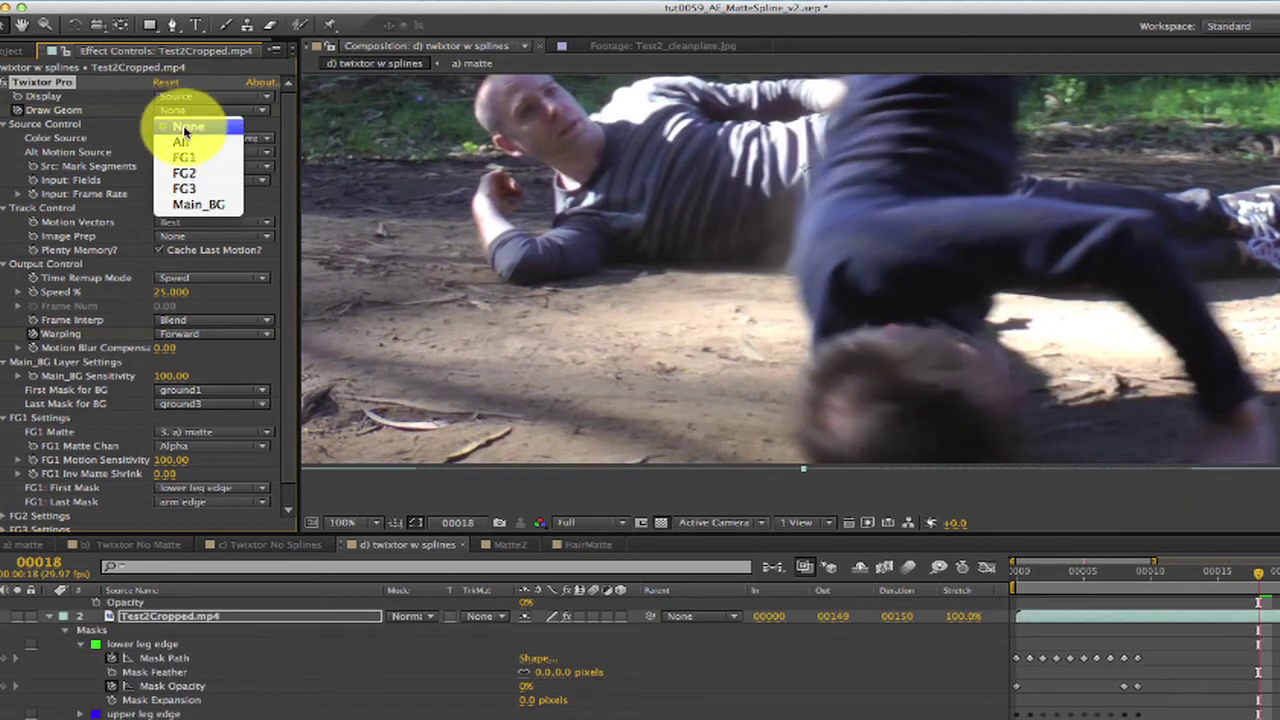
left_click(180, 160)
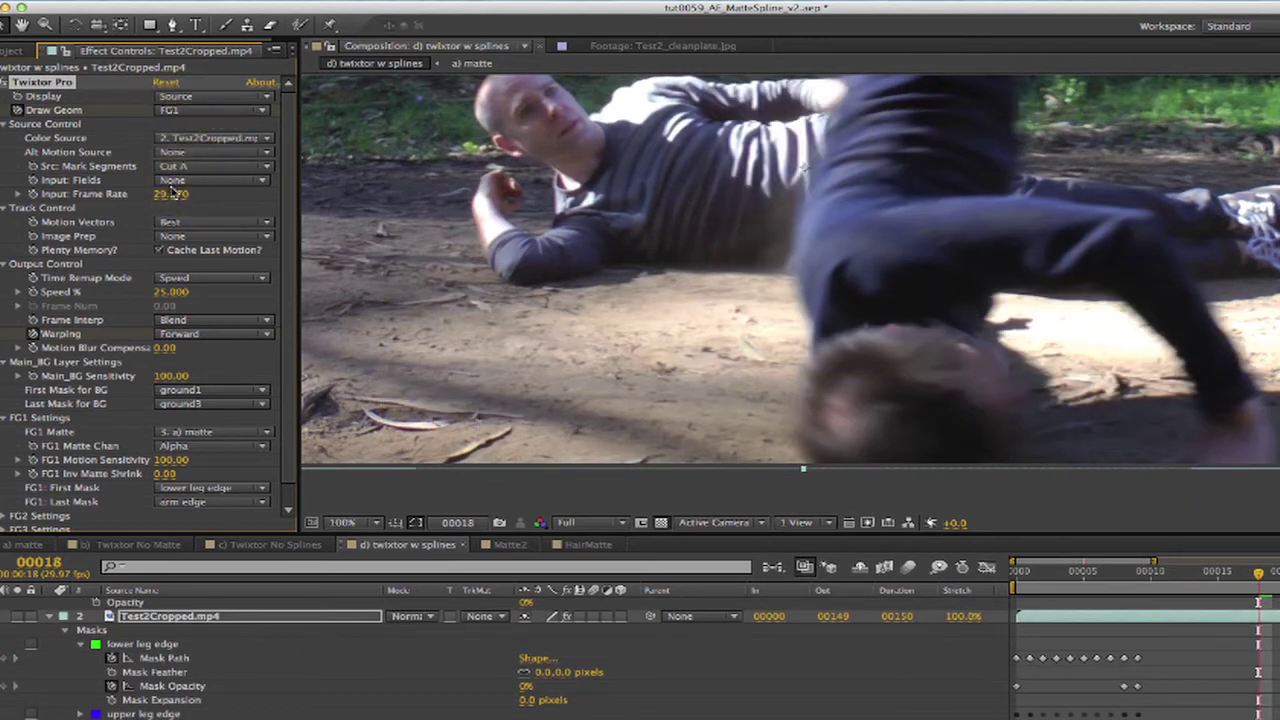
key("Page_Up")
key("ctrl+z")
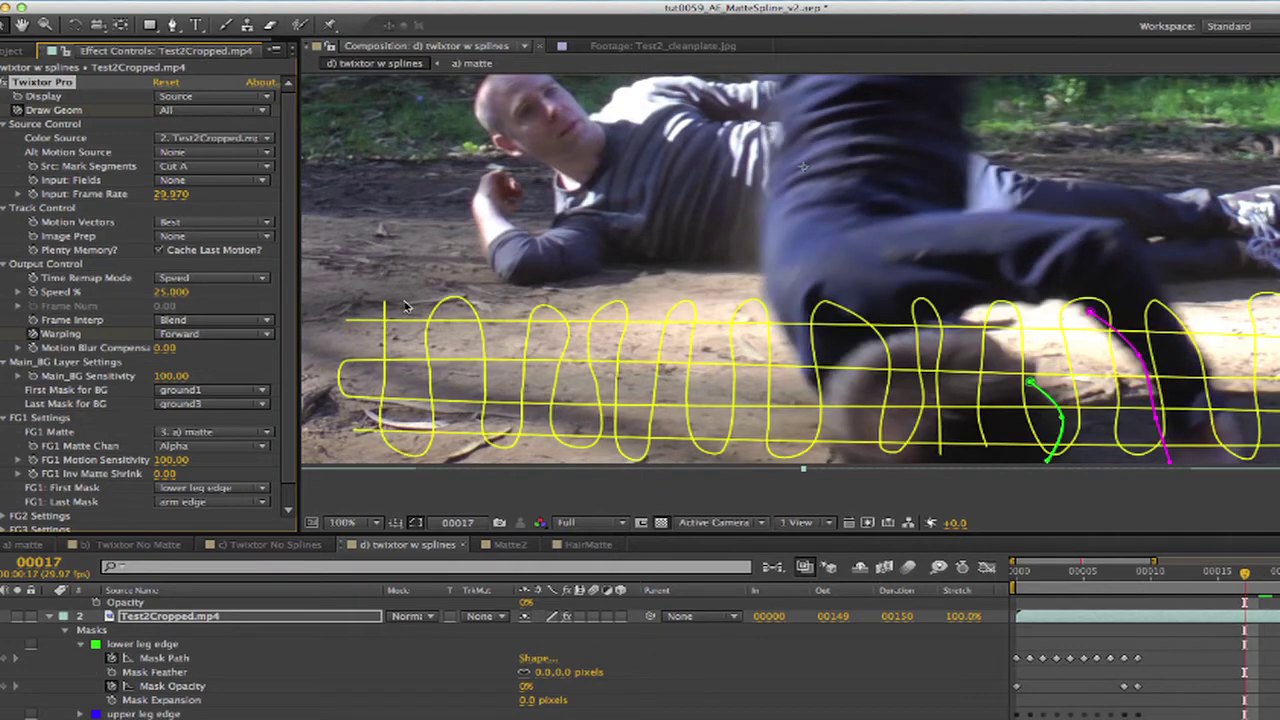
key("Page_Down")
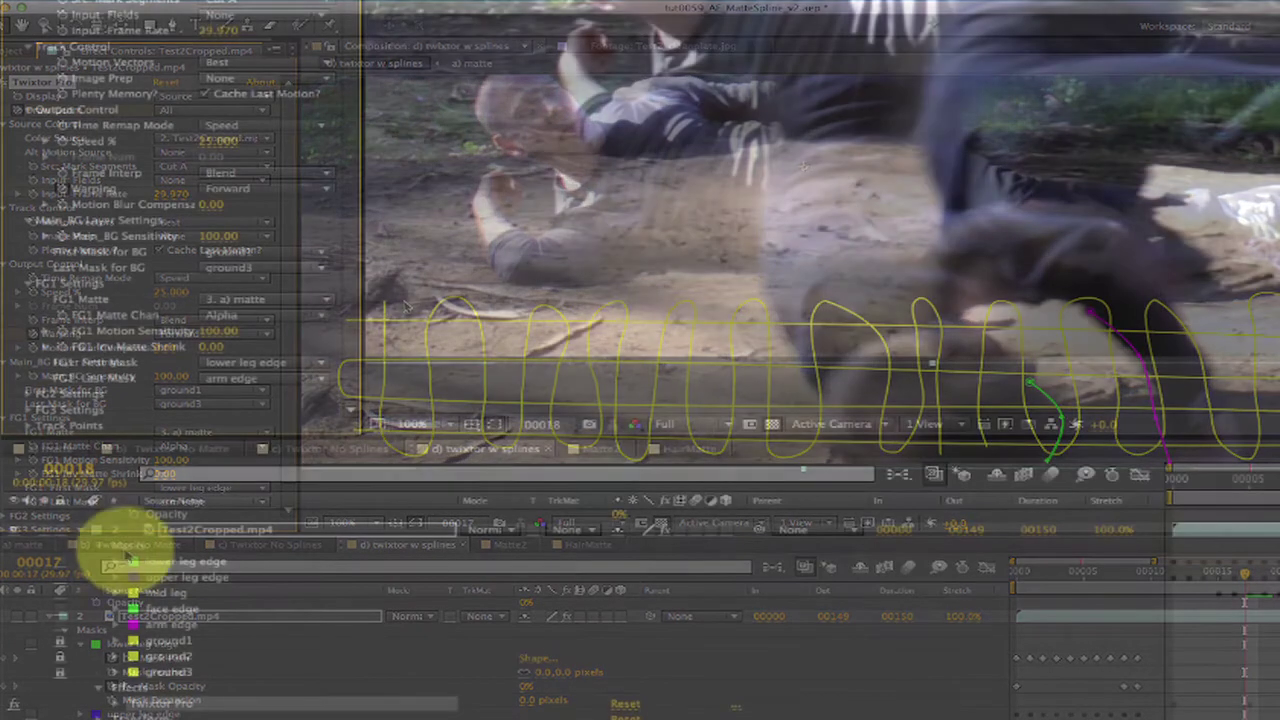
- Review the masks available for the FG1 first and last mask against the mask order on Test2Cropped.mp4
left_click(117, 645)
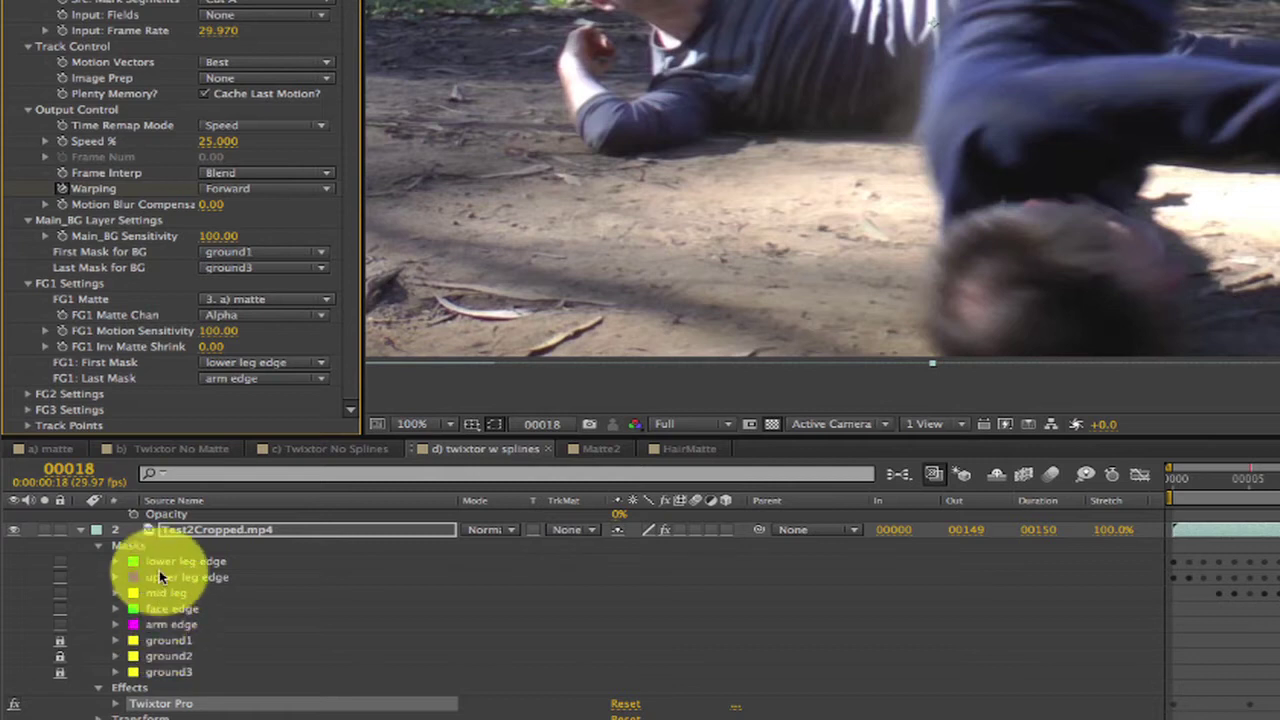
left_click(230, 363)
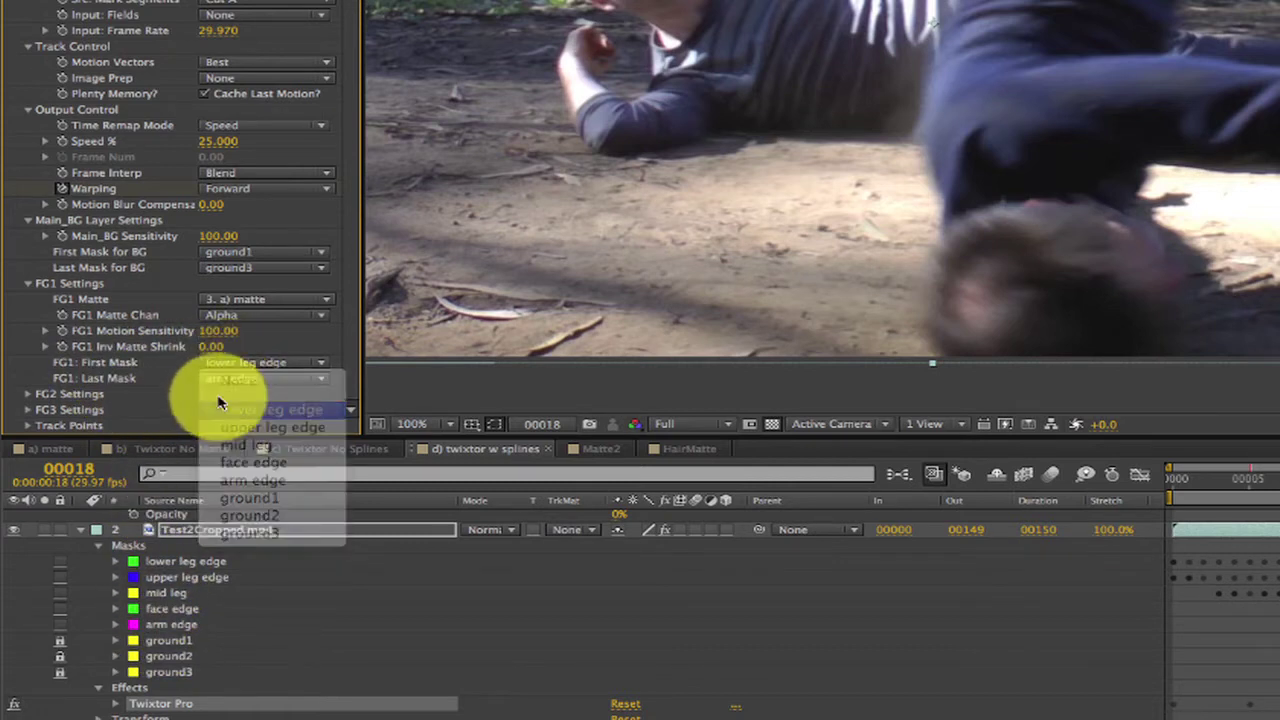
left_click(220, 405)
left_click(258, 380)
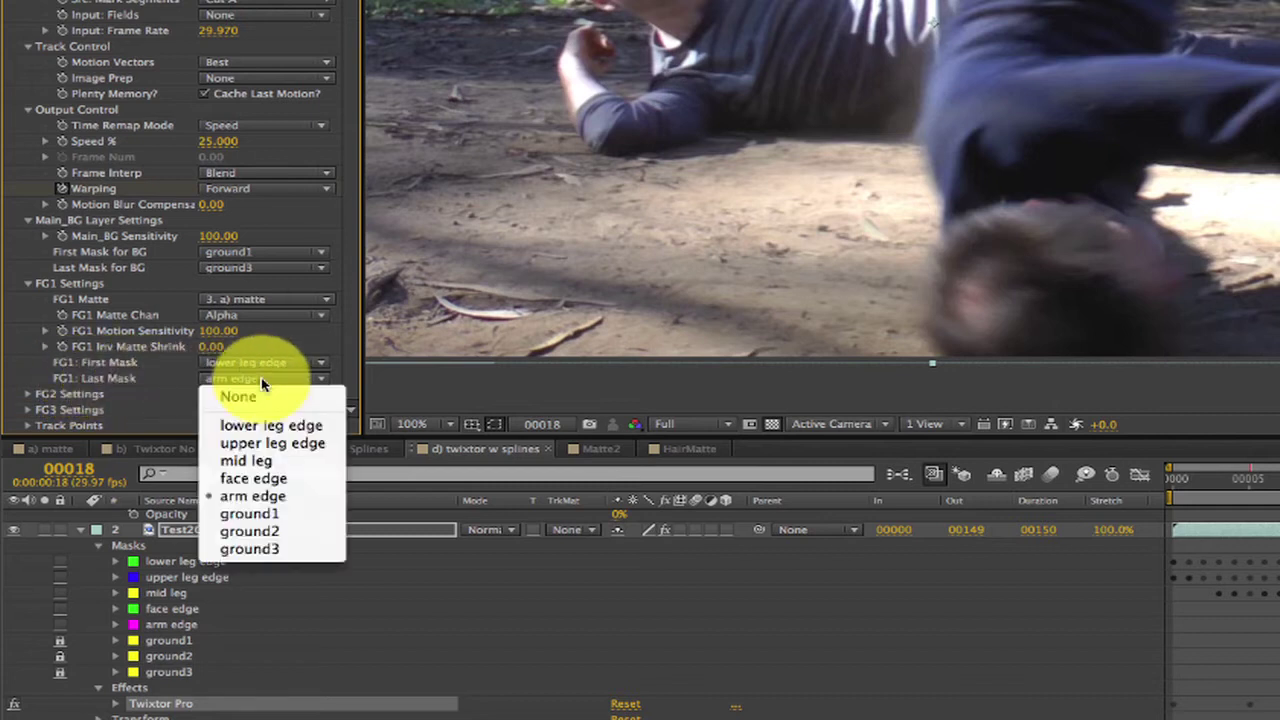
left_click(300, 496)
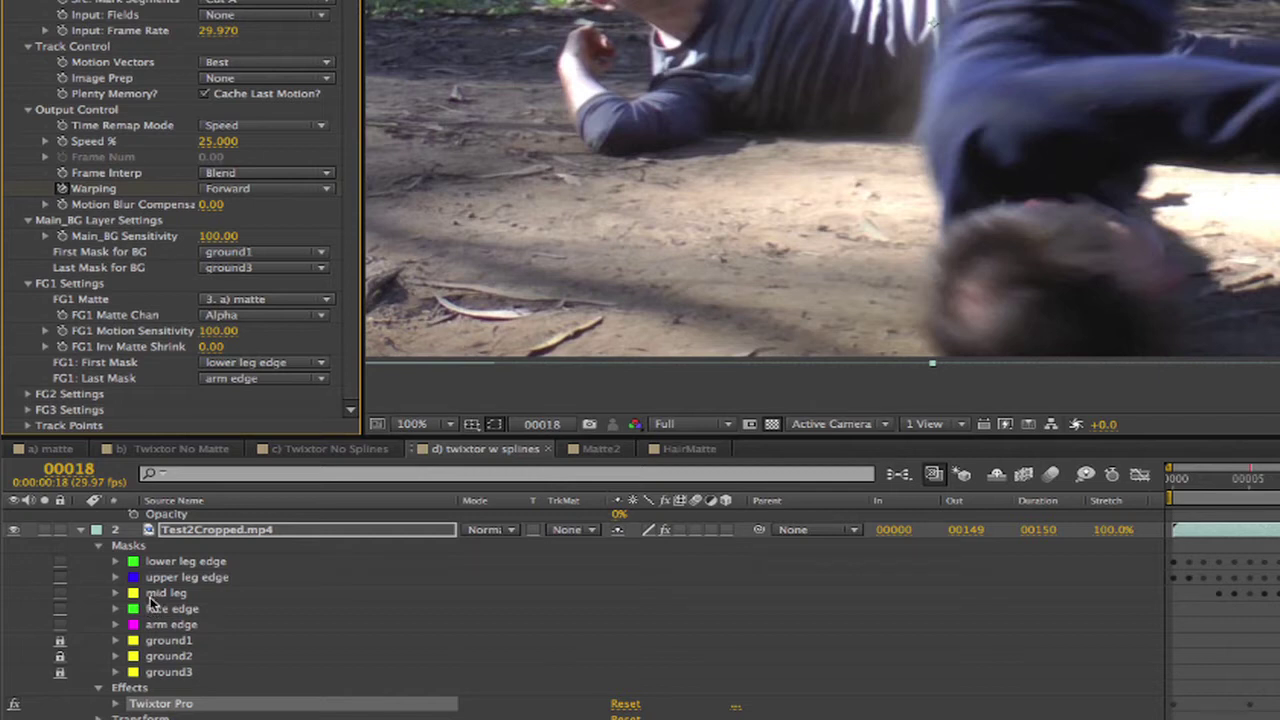
left_click(410, 387)
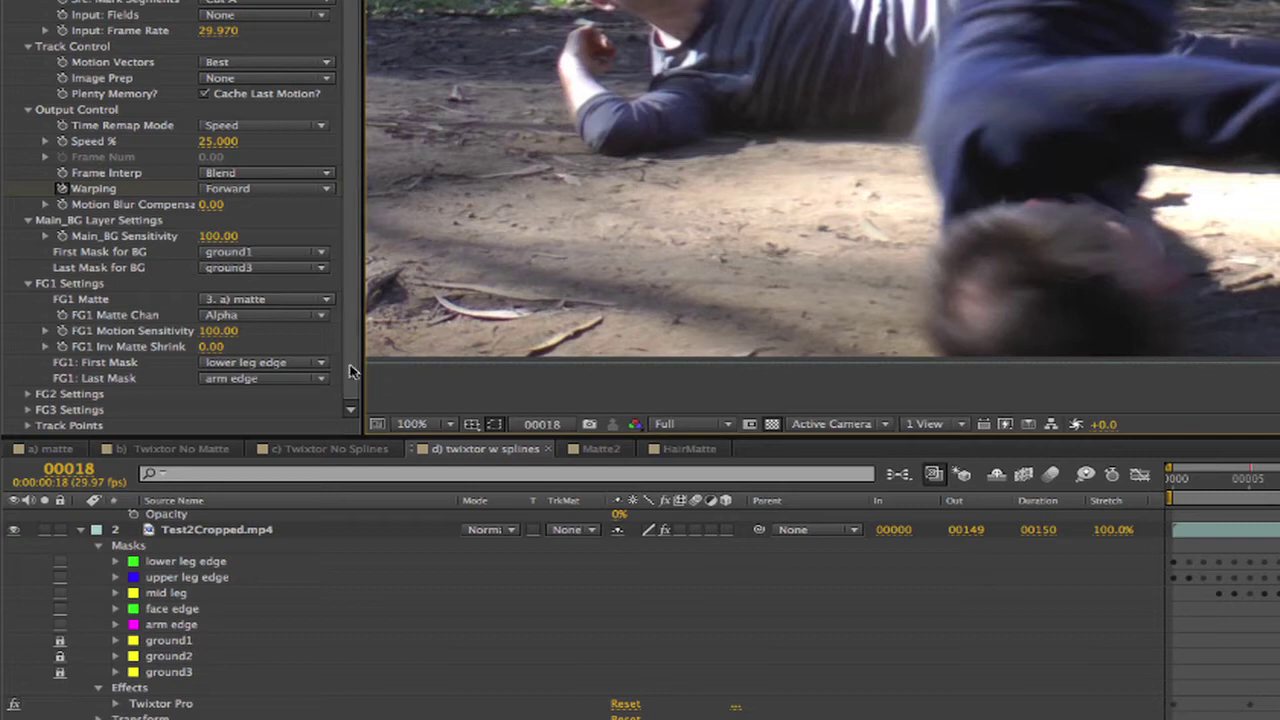
- Set the FG1 first mask to lower leg edge and the FG1 last mask to arm edge
left_click(255, 362)
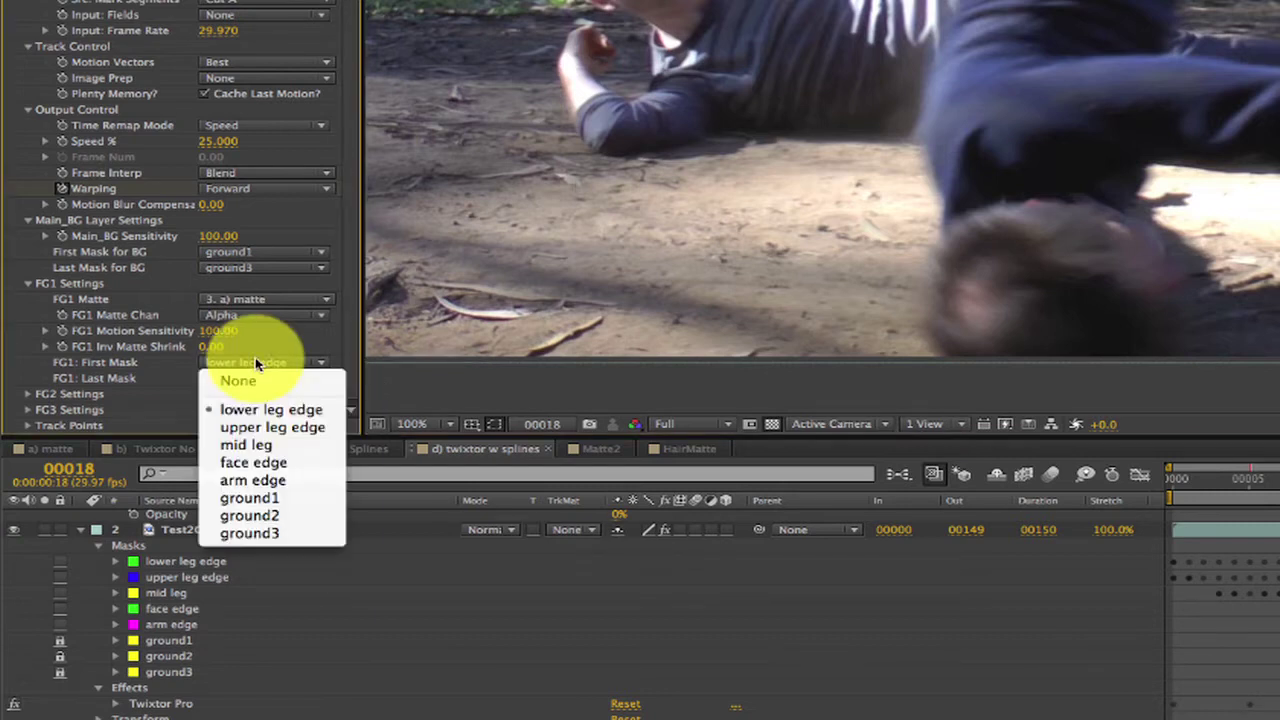
left_click(245, 410)
left_click(252, 378)
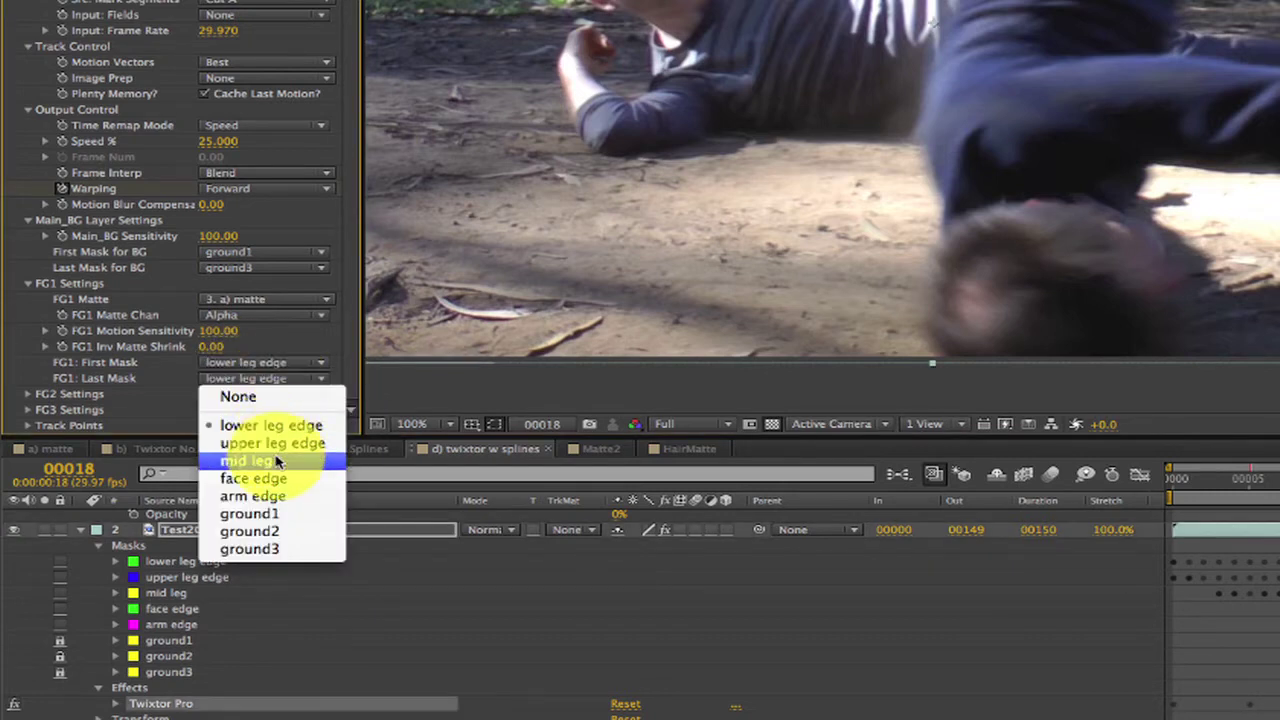
left_click(278, 500)
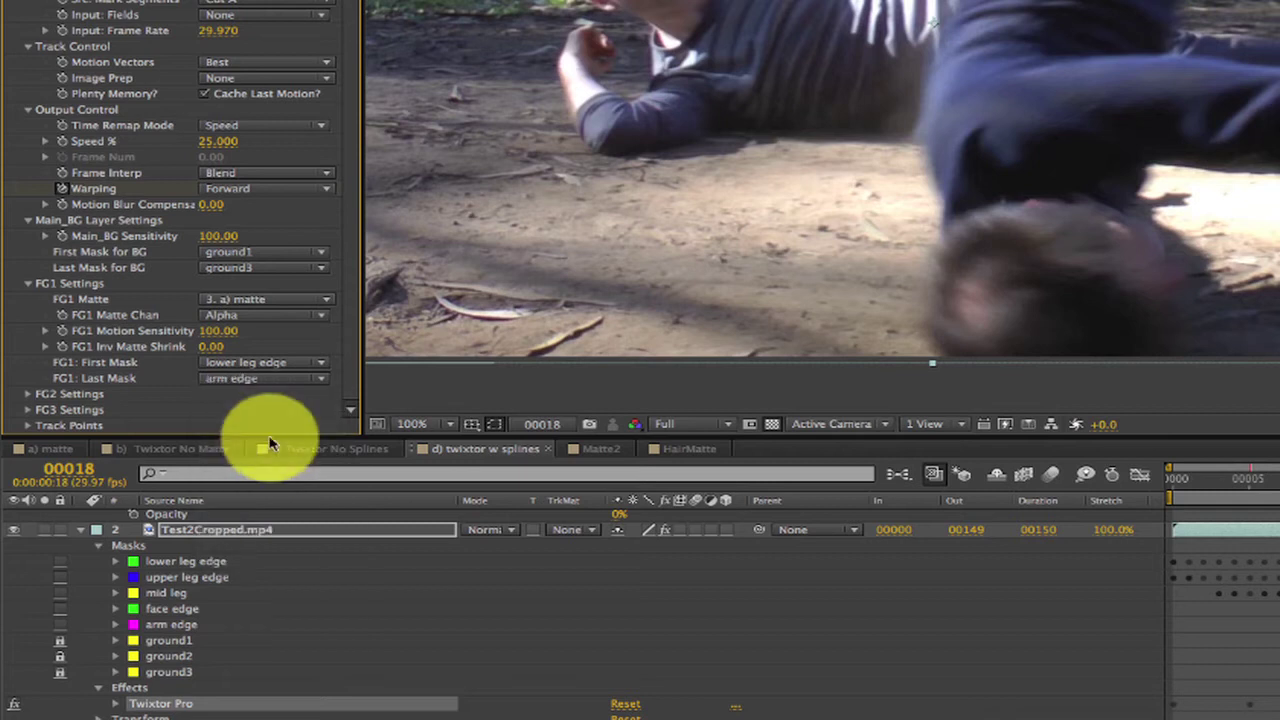
left_click(245, 380)
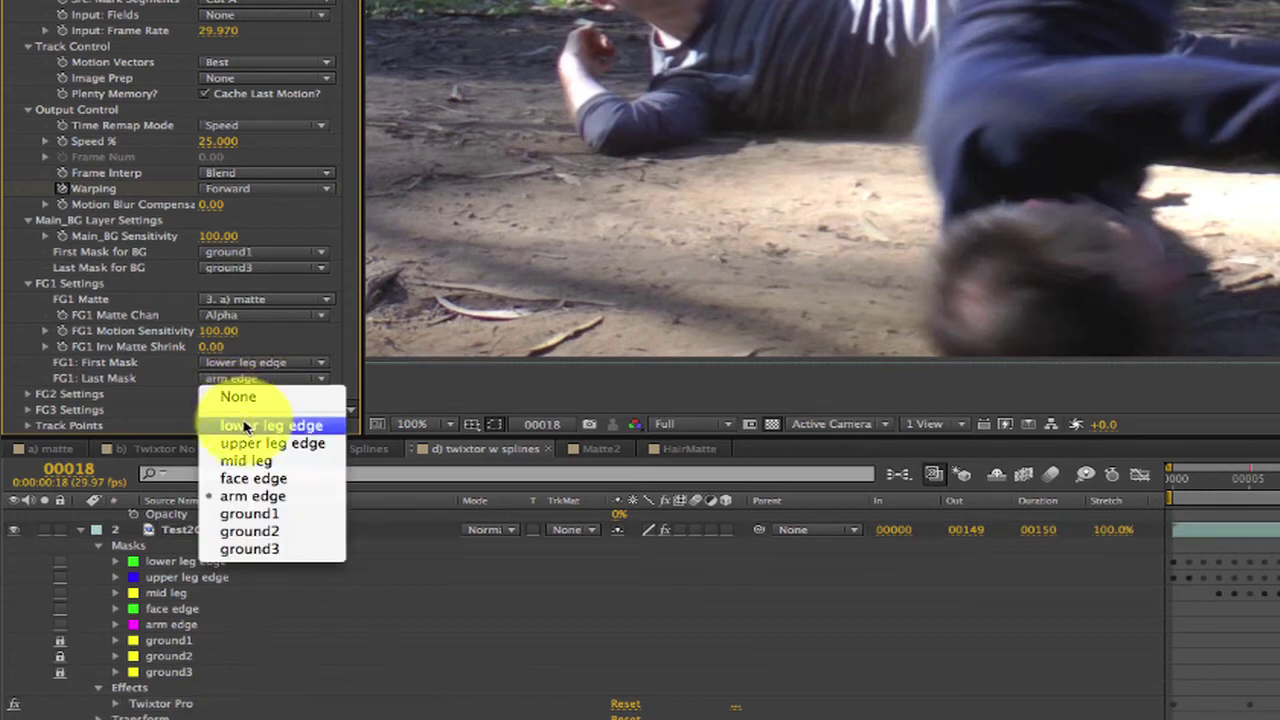
left_click(215, 401)
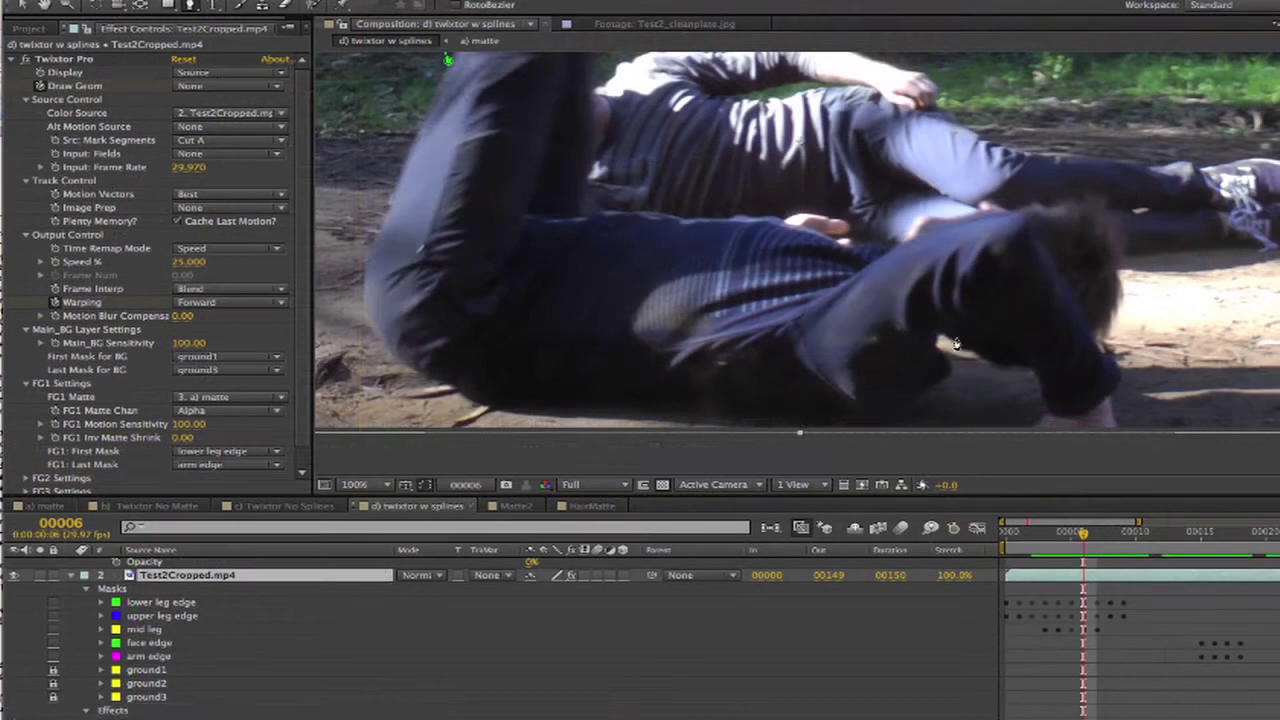
- Draw an open four-point mask on Test2Cropped.mp4 along the edge beneath the foreground man's bent arm at frame 6
left_click(955, 338)
left_click(985, 354)
left_click(1006, 362)
left_click(1032, 365)
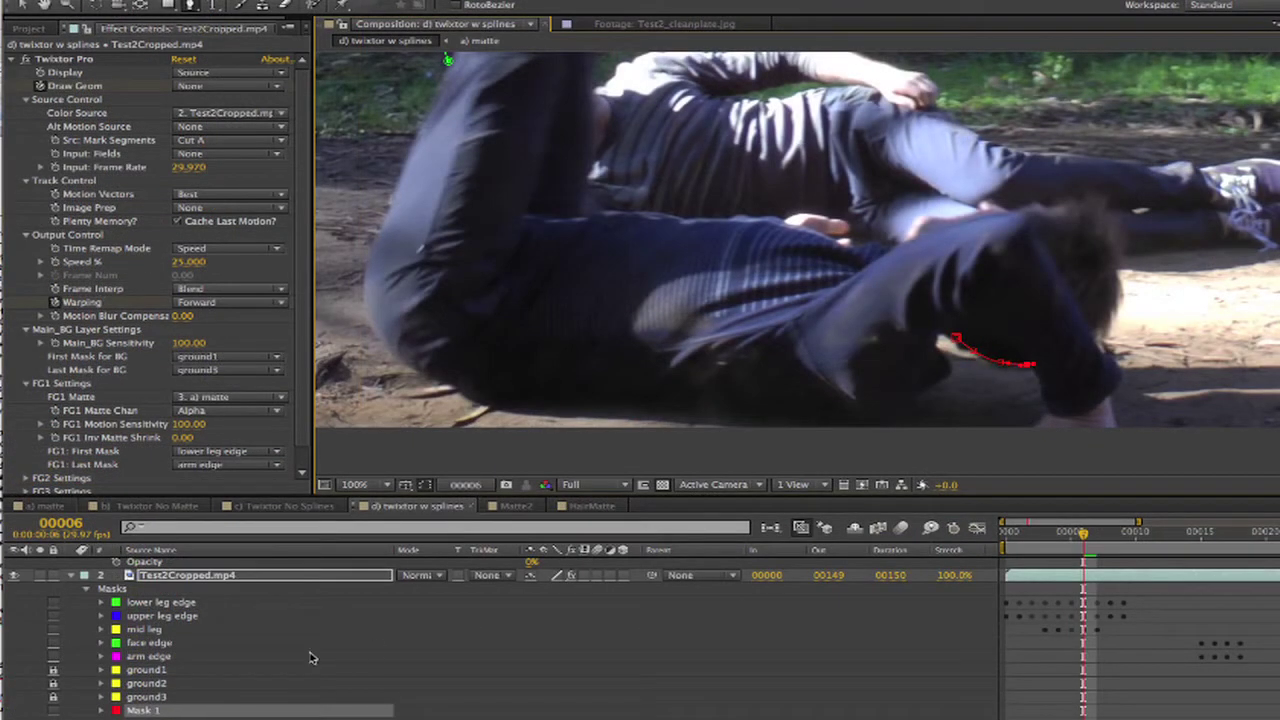
- Move the new mask between face edge and arm edge, rename it head edge, and expand its properties
left_click_drag(220, 677, 137, 653)
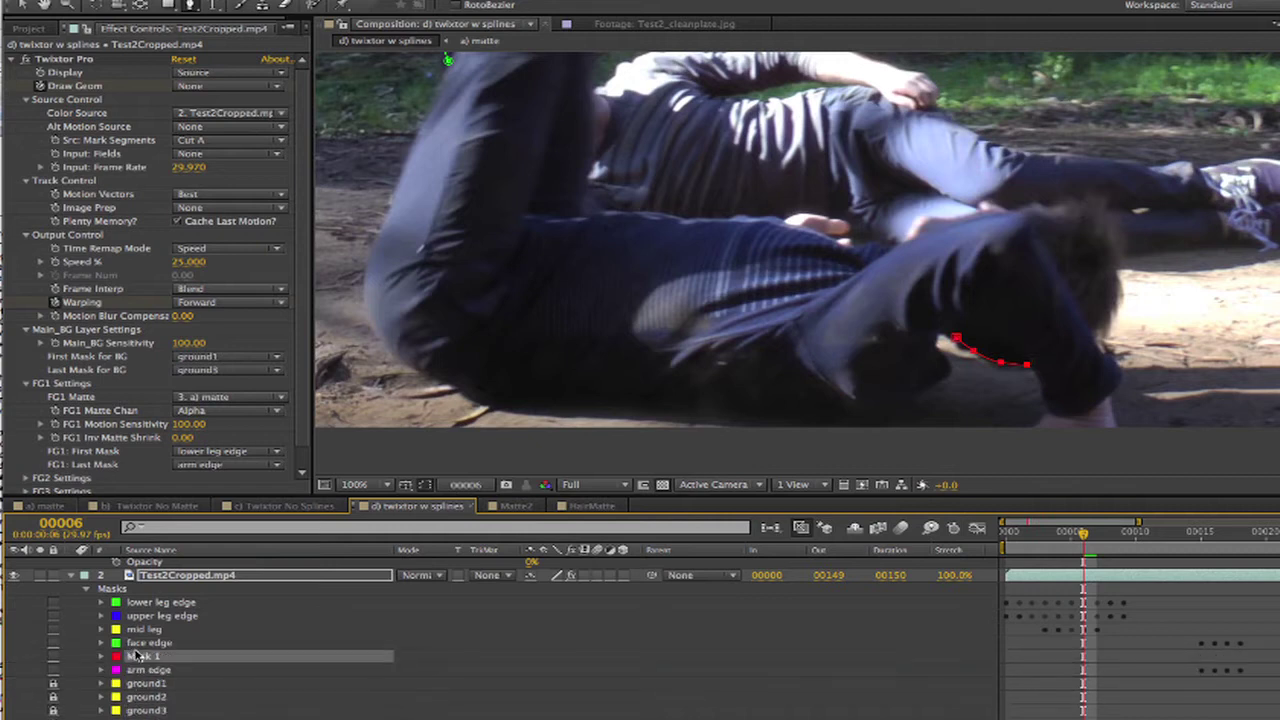
key("Return")
type("head edge")
key("Return")
left_click(100, 658)
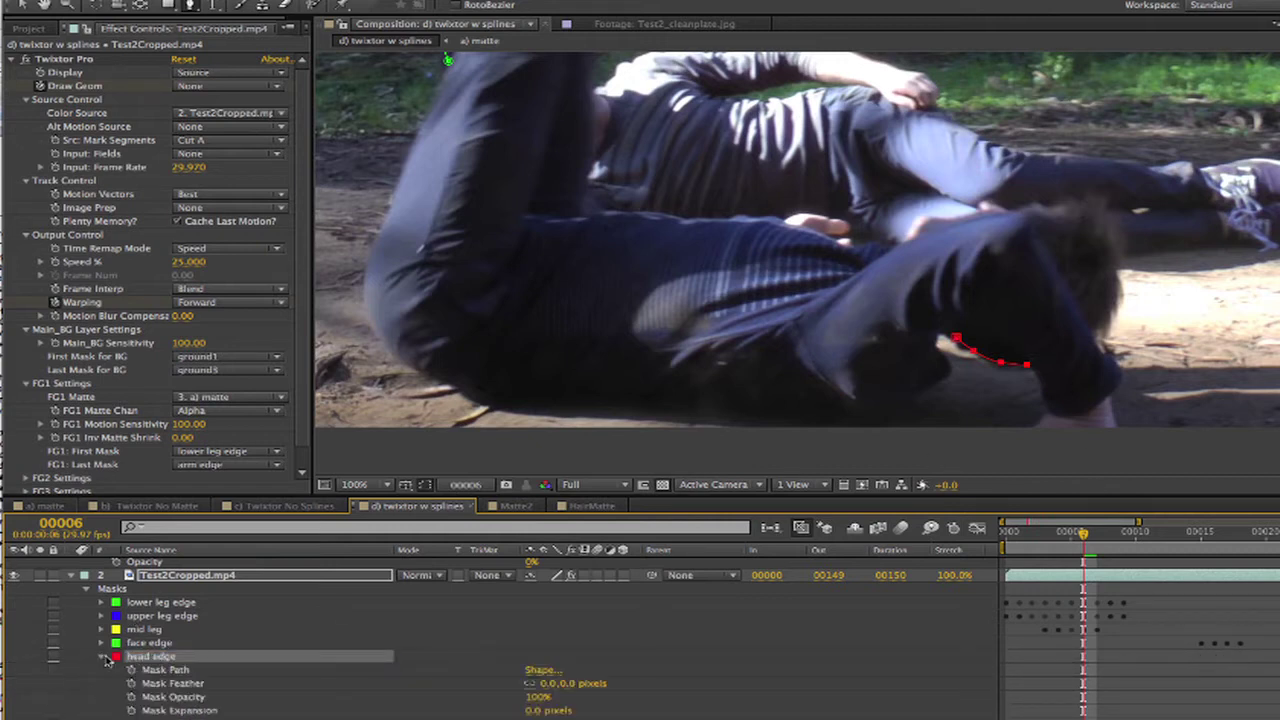
- Start keyframing the head edge mask's path and opacity at frame 6, and fit its path at frame 5
left_click(182, 669)
left_click(190, 697)
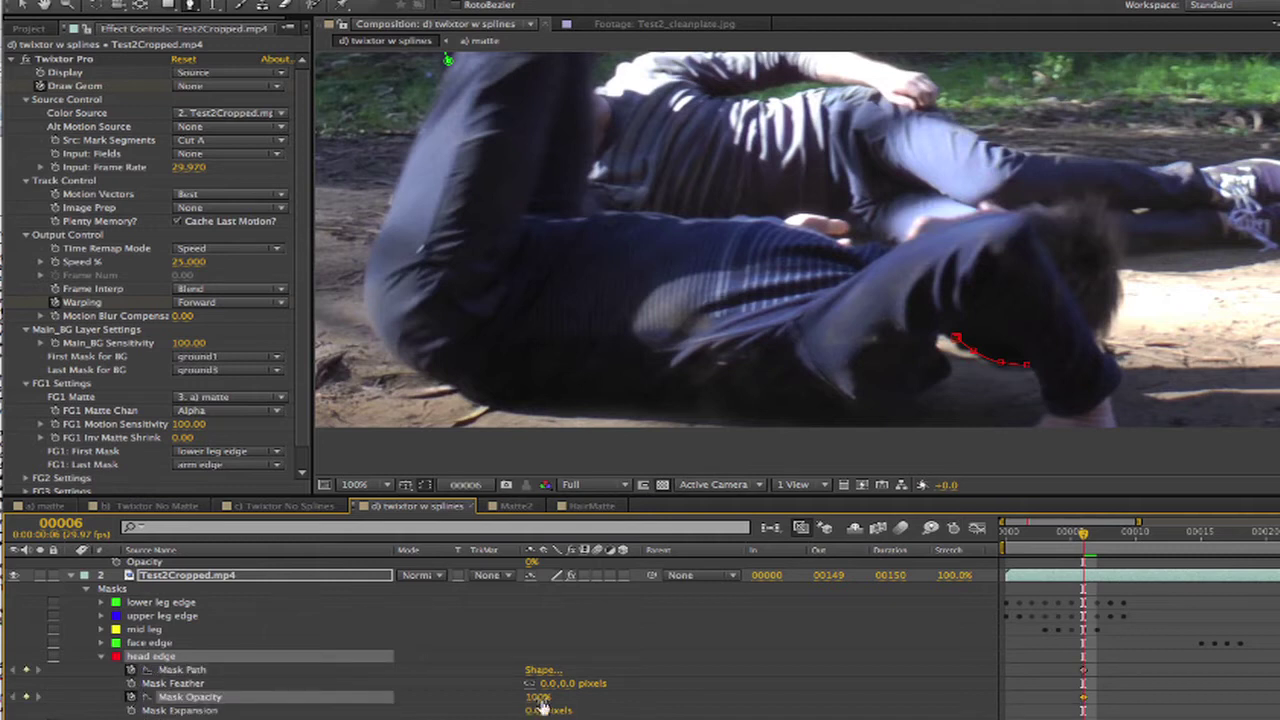
key("Page_Up")
key("v")
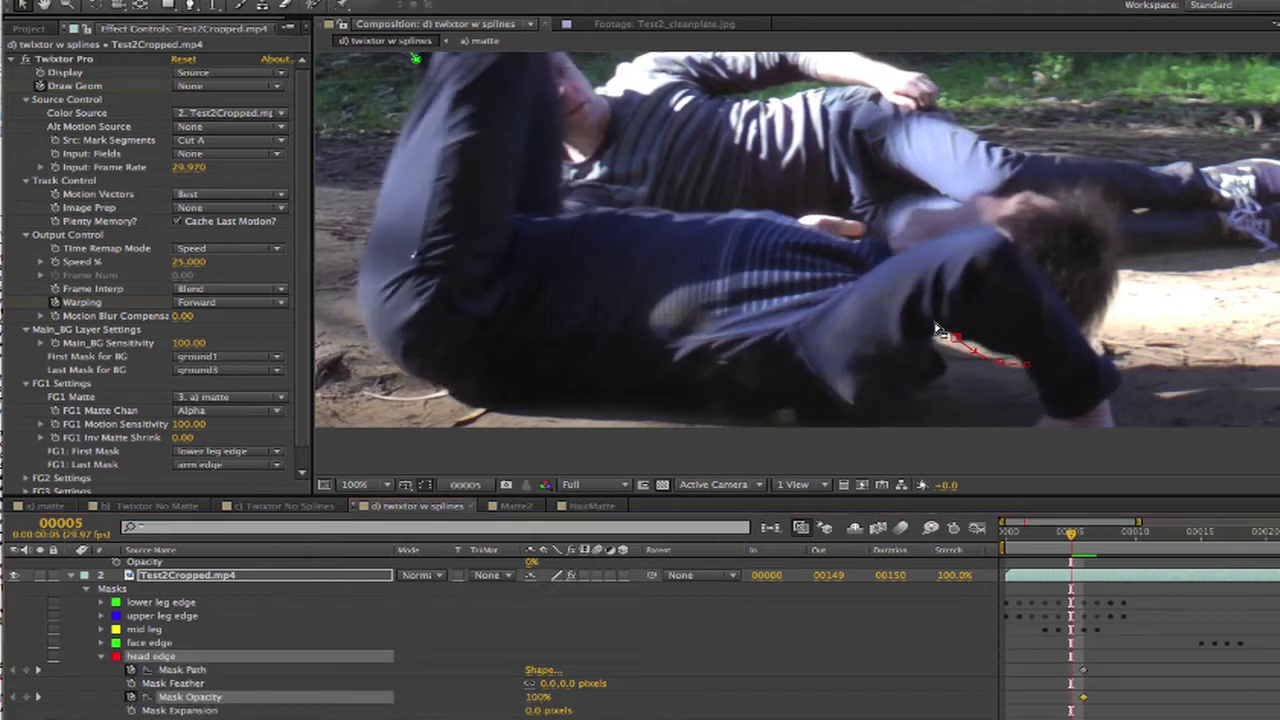
left_click(960, 342)
- Reshape the head edge mask from frame 7 through frame 10 so it follows the edge beneath the foreground man's bent arm
key("Page_Down")
key("Page_Down")
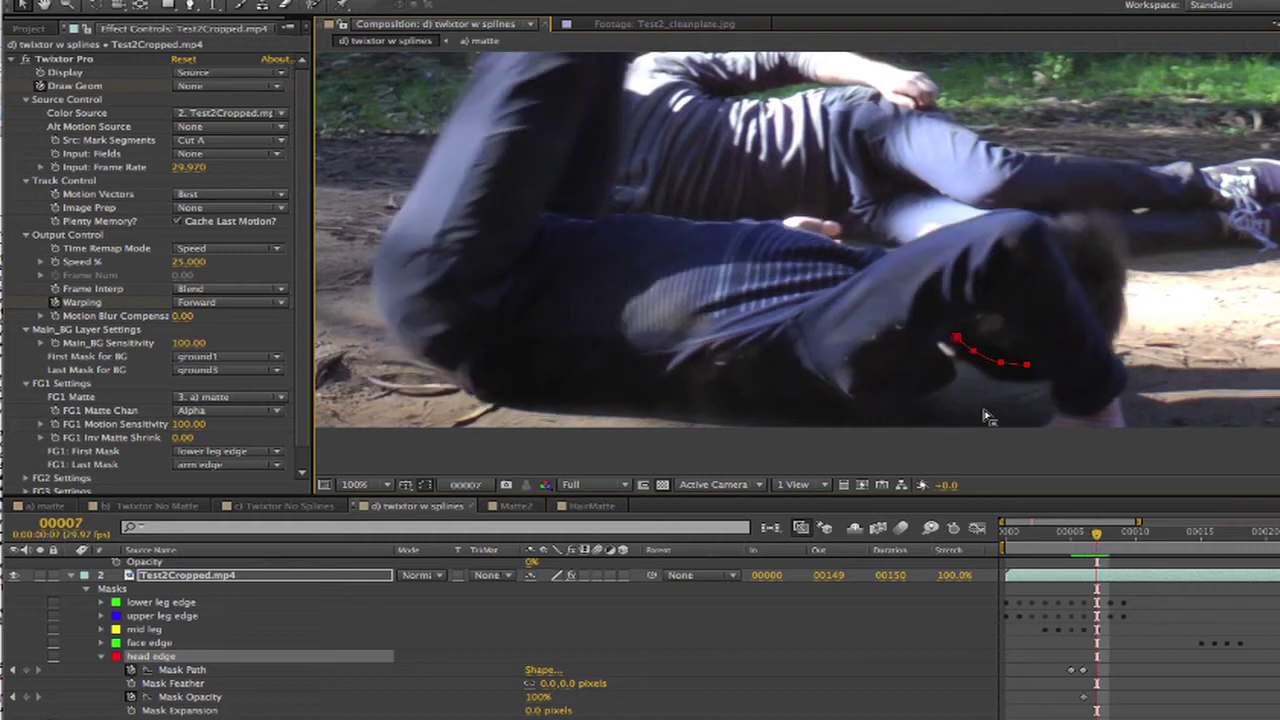
left_click_drag(1027, 364, 1062, 384)
key("Page_Down")
key("Page_Down")
key("Page_Down")
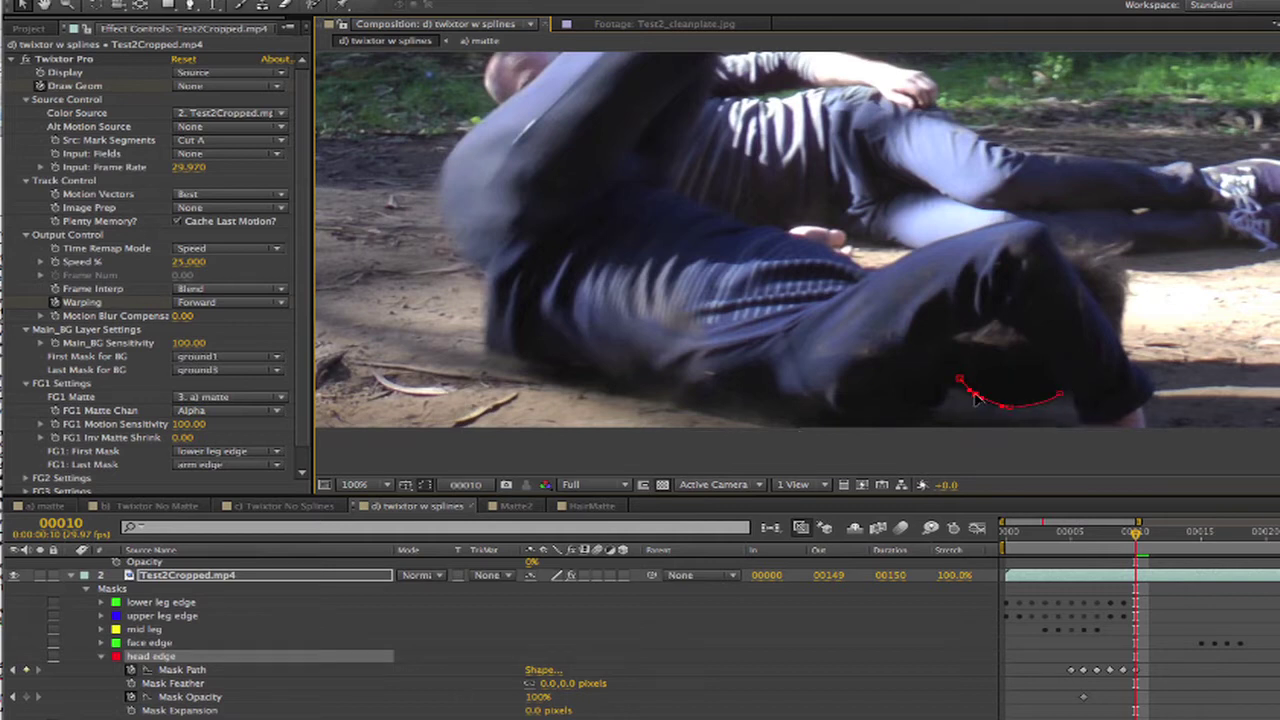
- Fit the head edge mask to the arm's lower edge at frames 11 and 12, and move it below the image at frame 13
key("Page_Down")
left_click_drag(1058, 398, 1070, 397)
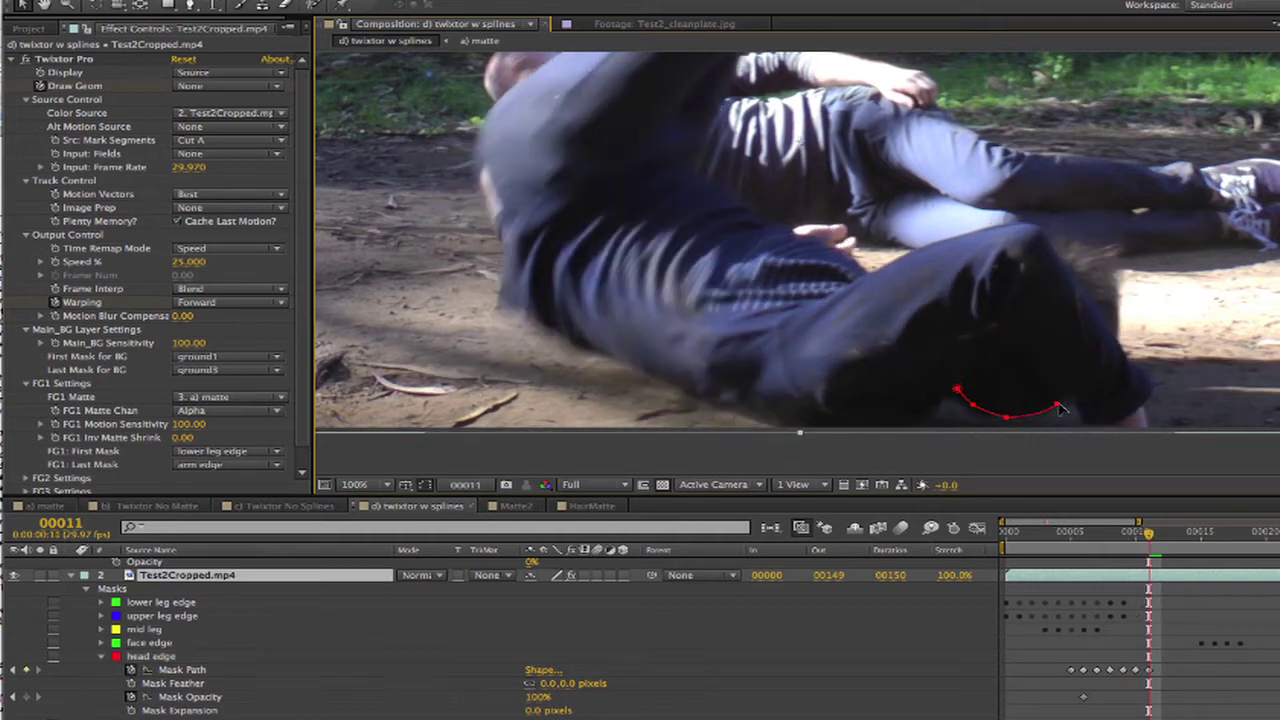
key("Page_Down")
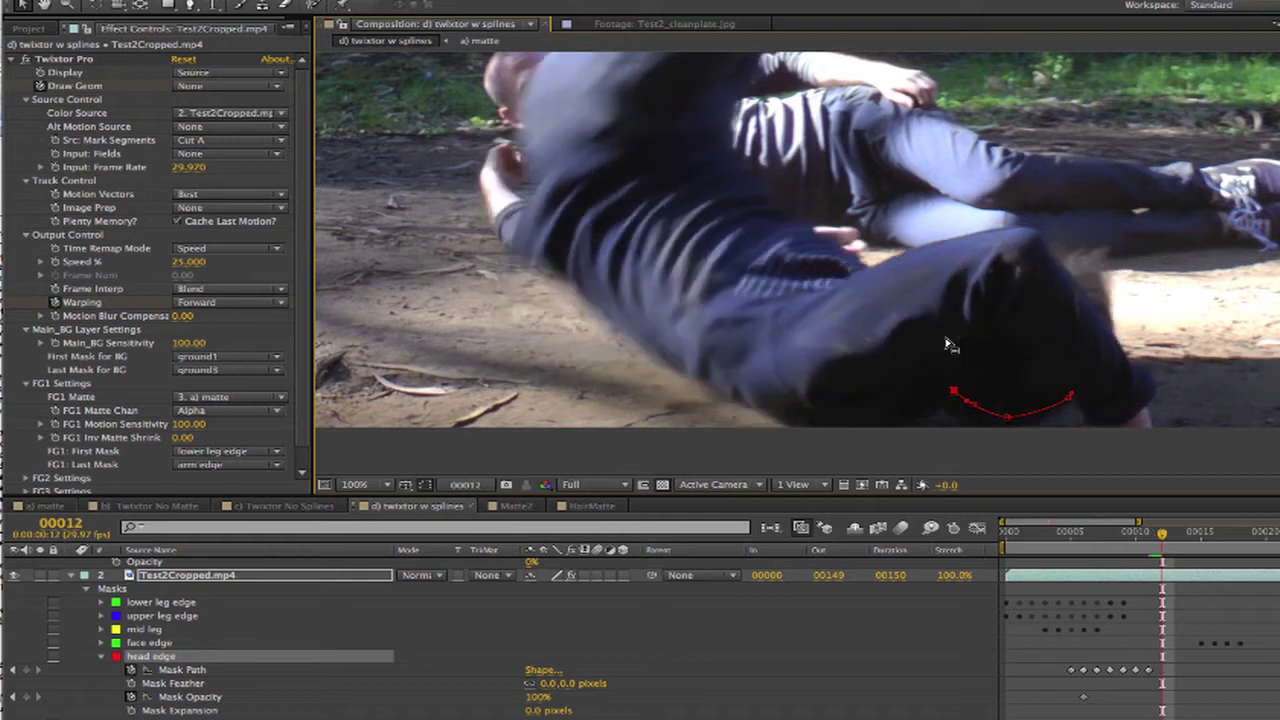
left_click_drag(1068, 399, 1064, 412)
left_click_drag(950, 403, 937, 406)
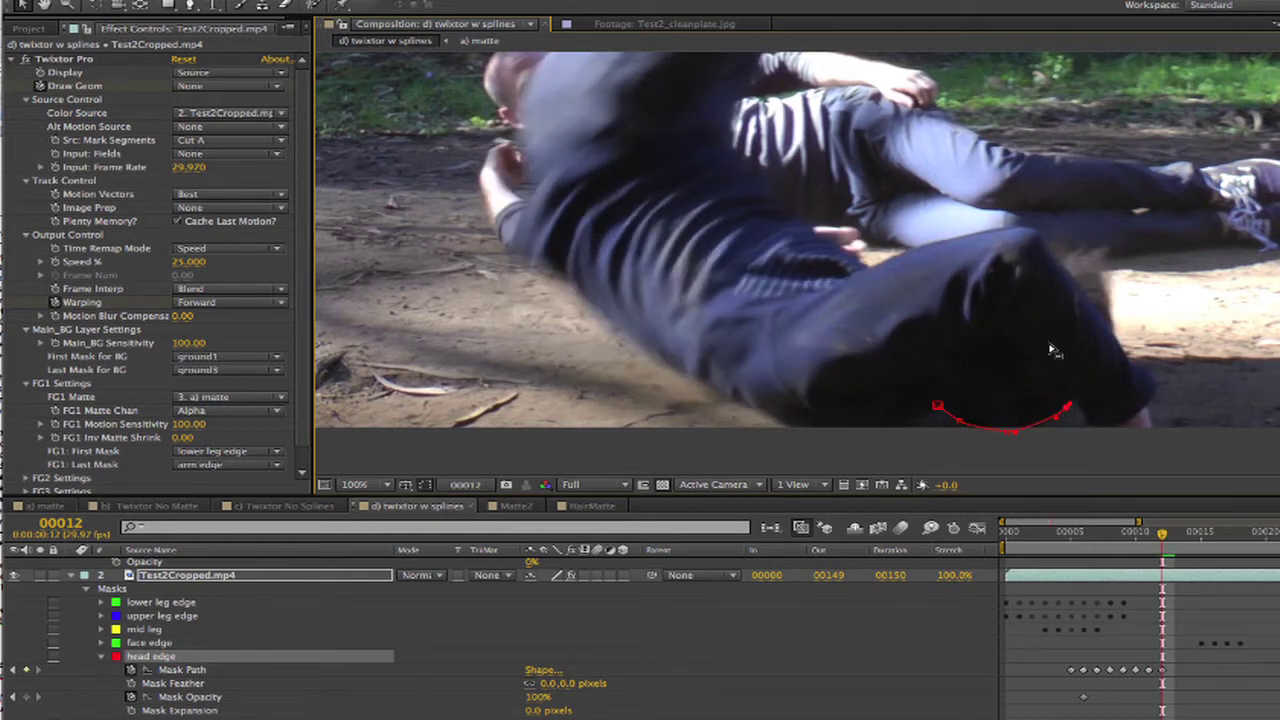
key("Page_Down")
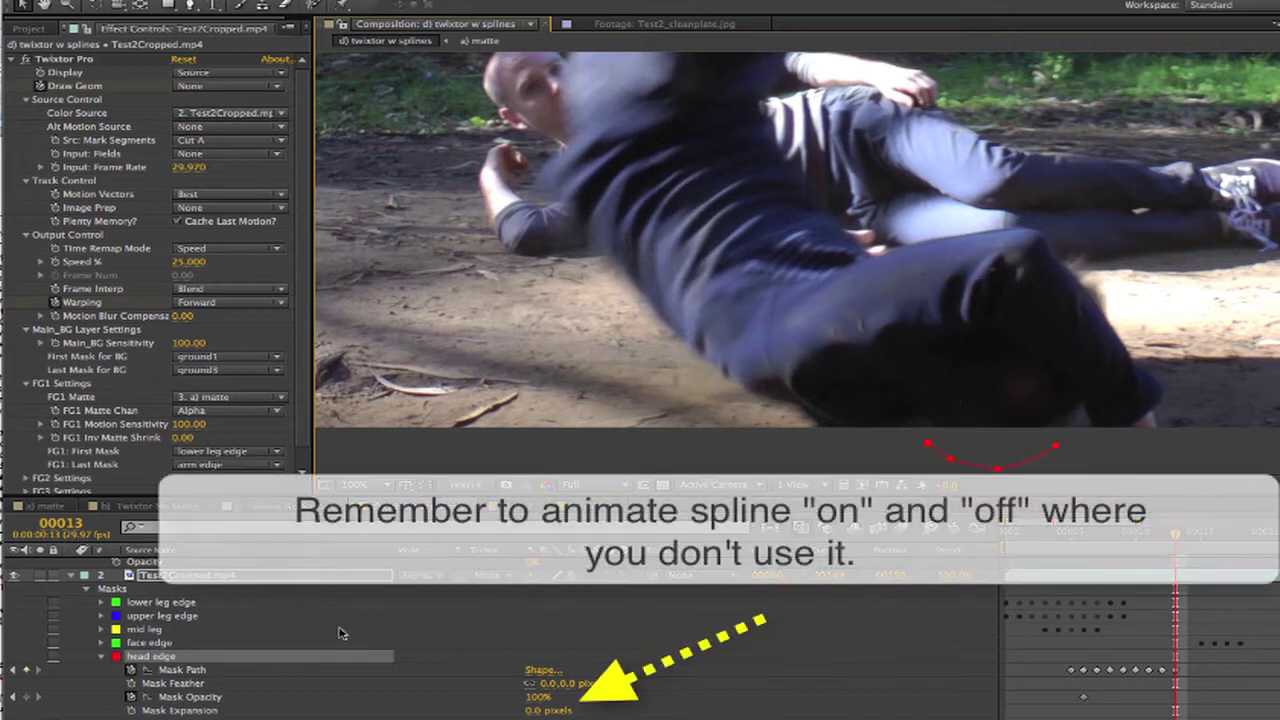
- Keyframe the head edge mask's opacity to switch the spline off where it is unused, with 100% one frame earlier
left_click(537, 697)
type("14")
key("Return")
key("Page_Up")
left_click(537, 697)
type("100")
key("Return")
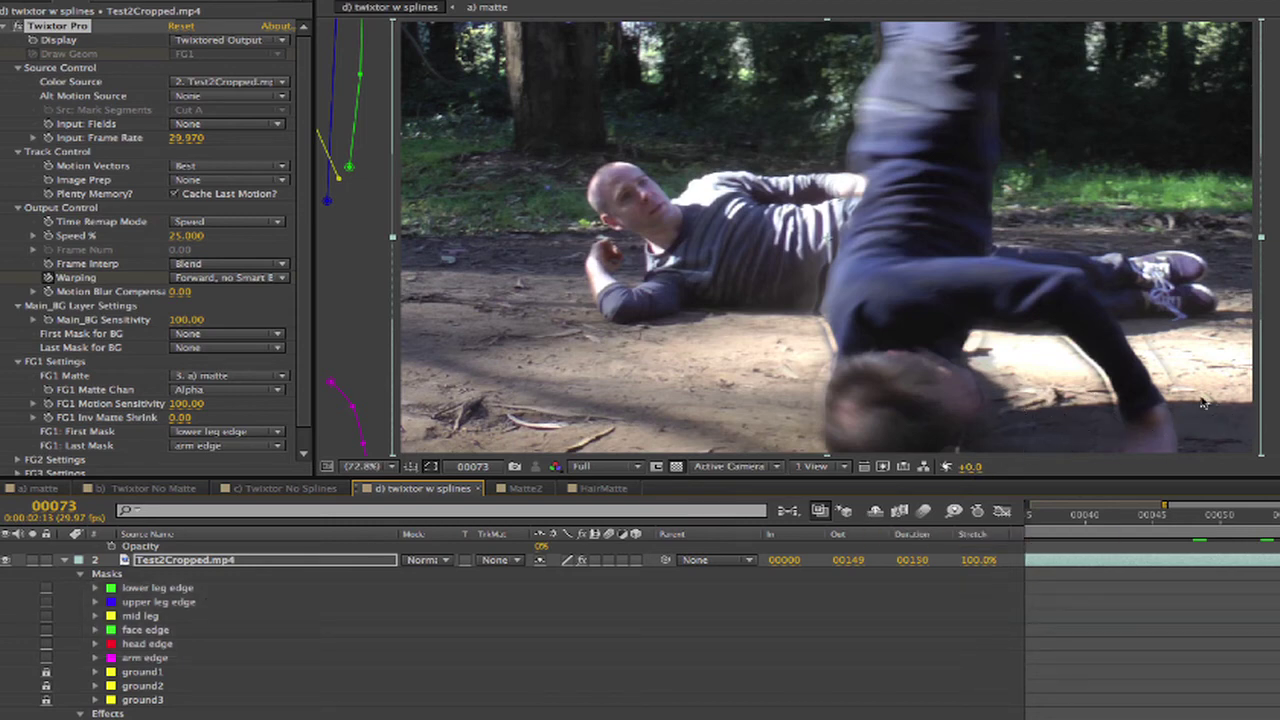
- Step through the Twixtored output from frame 73 to 77 to examine artifacts around the foreground man's arms and head
scroll(1150, 540, "right", 3)
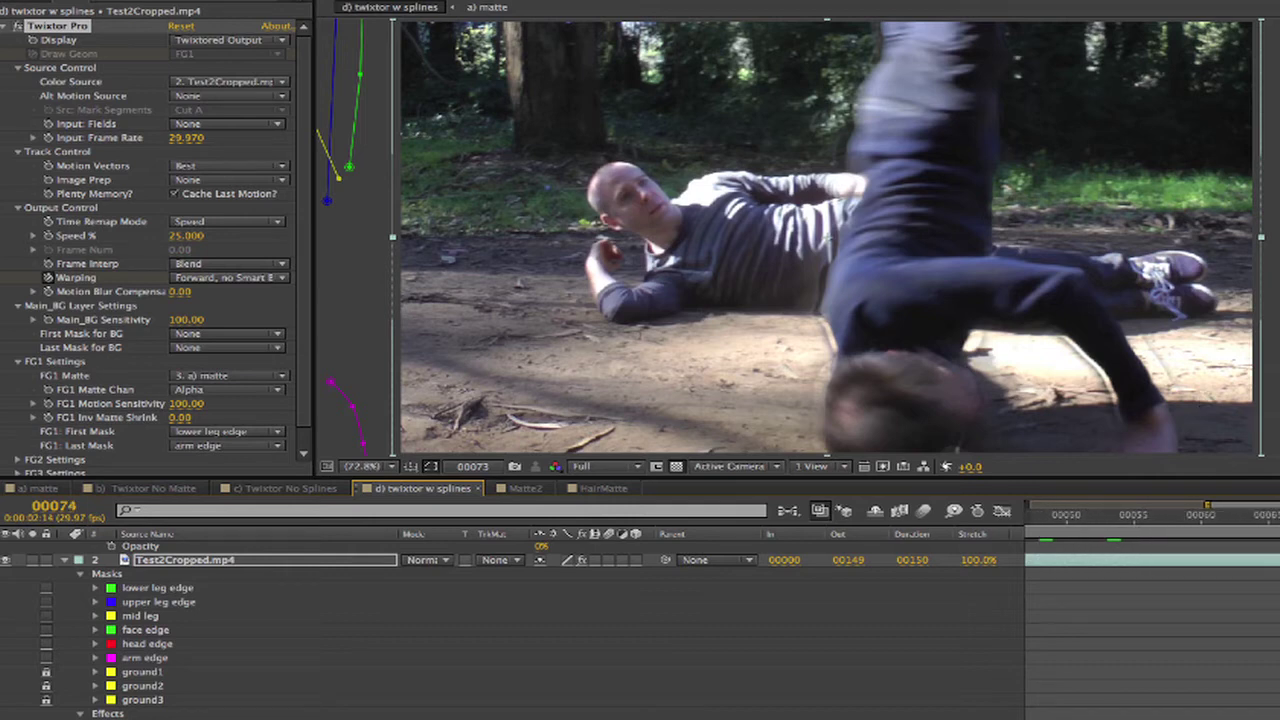
key("Page_Down")
key("Page_Down")
key("Page_Down")
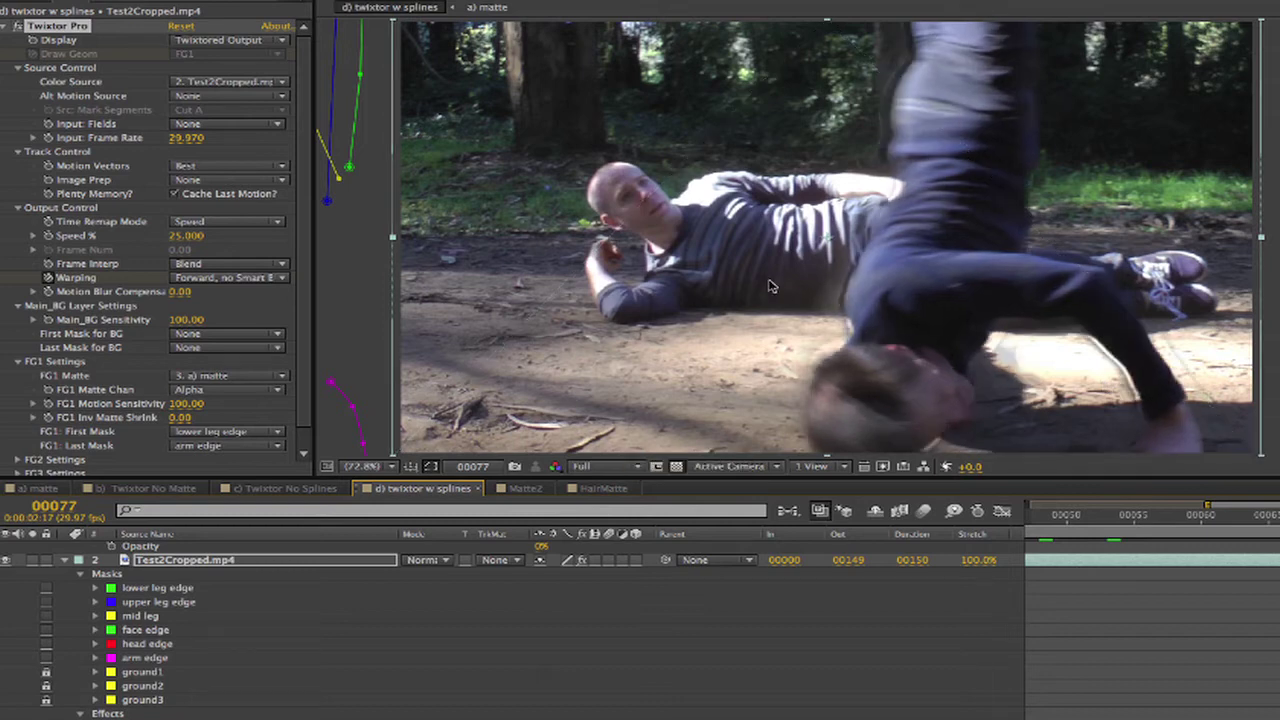
key("j")
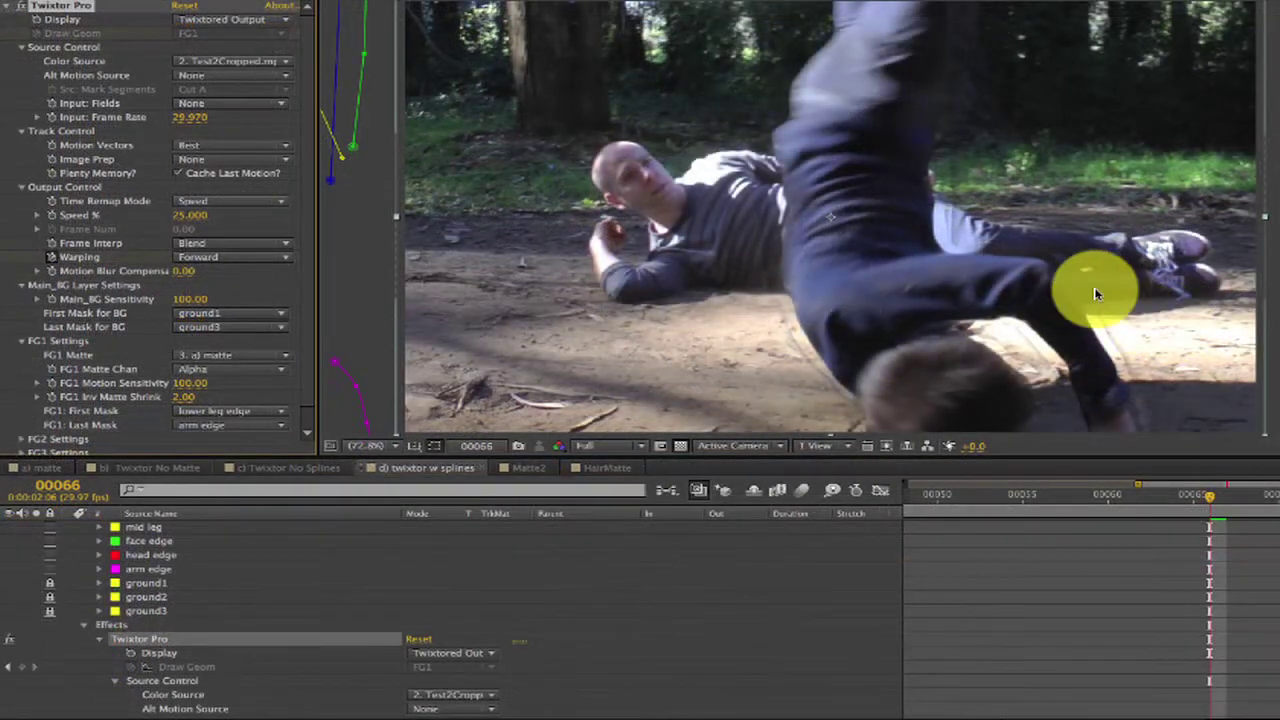
- Try mid leg as the FG1 last mask at frame 66 to compare the warping, and restore arm edge
left_click(207, 425)
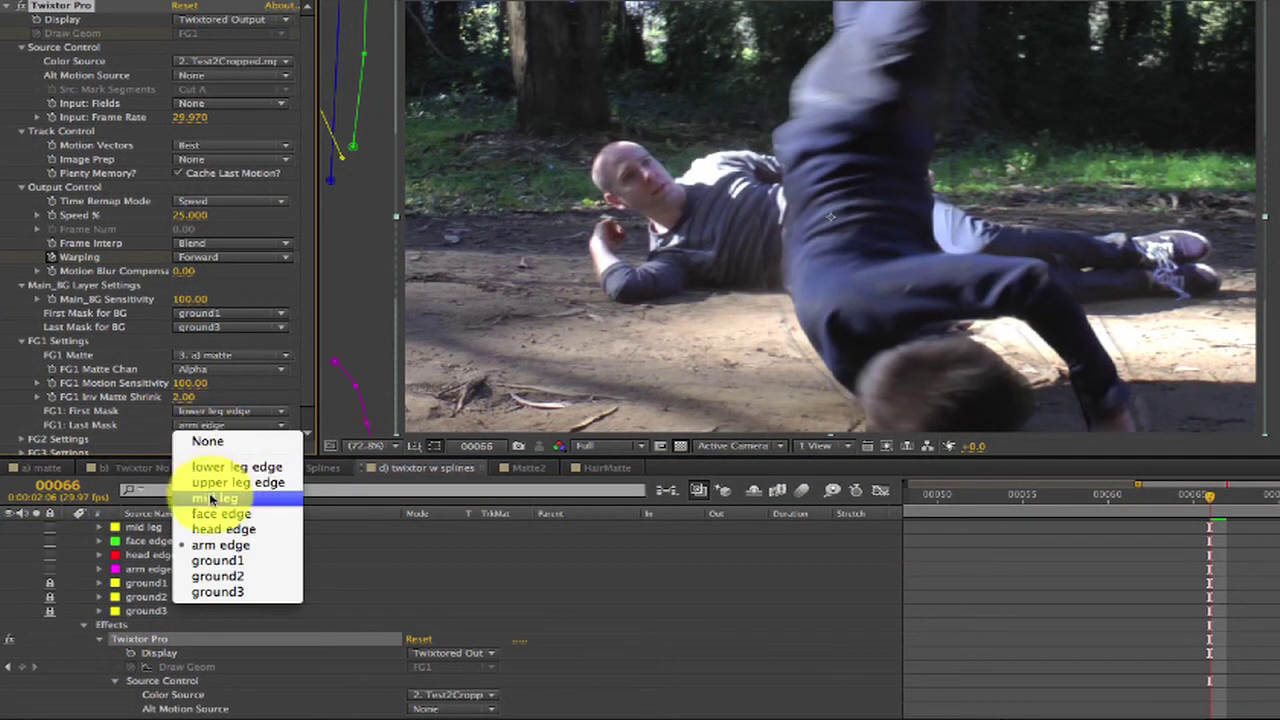
left_click(211, 499)
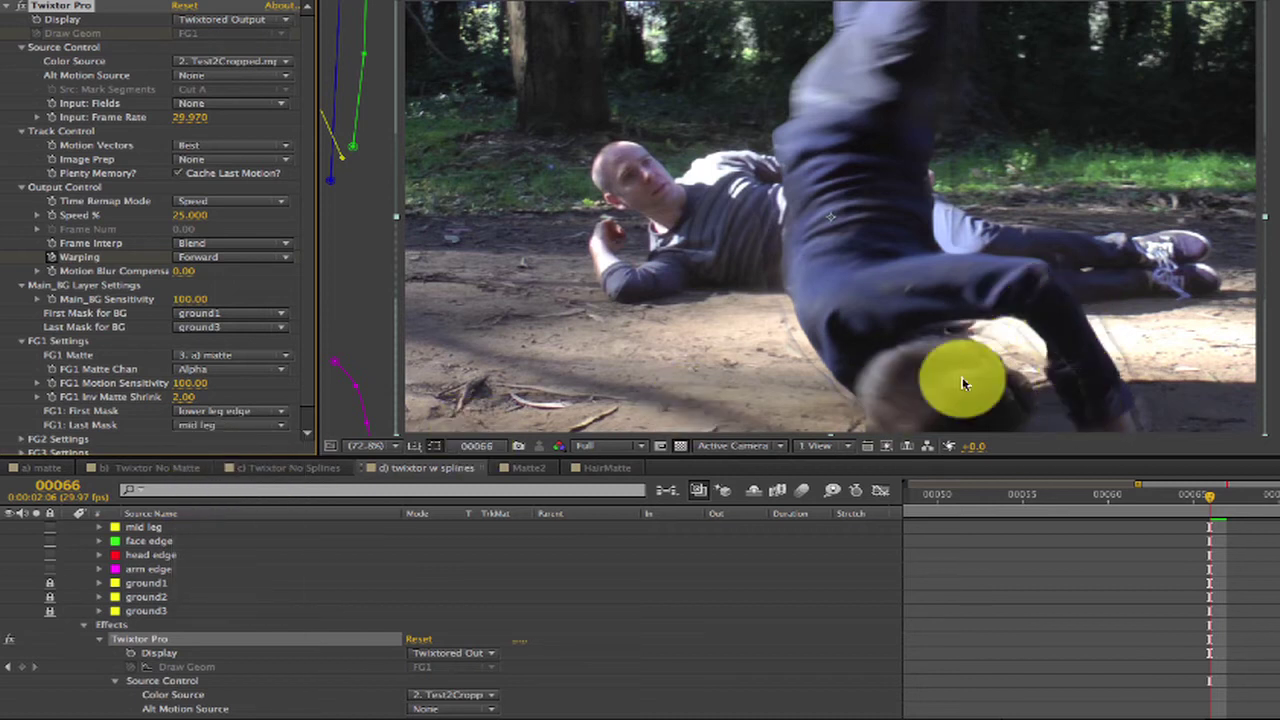
left_click(221, 425)
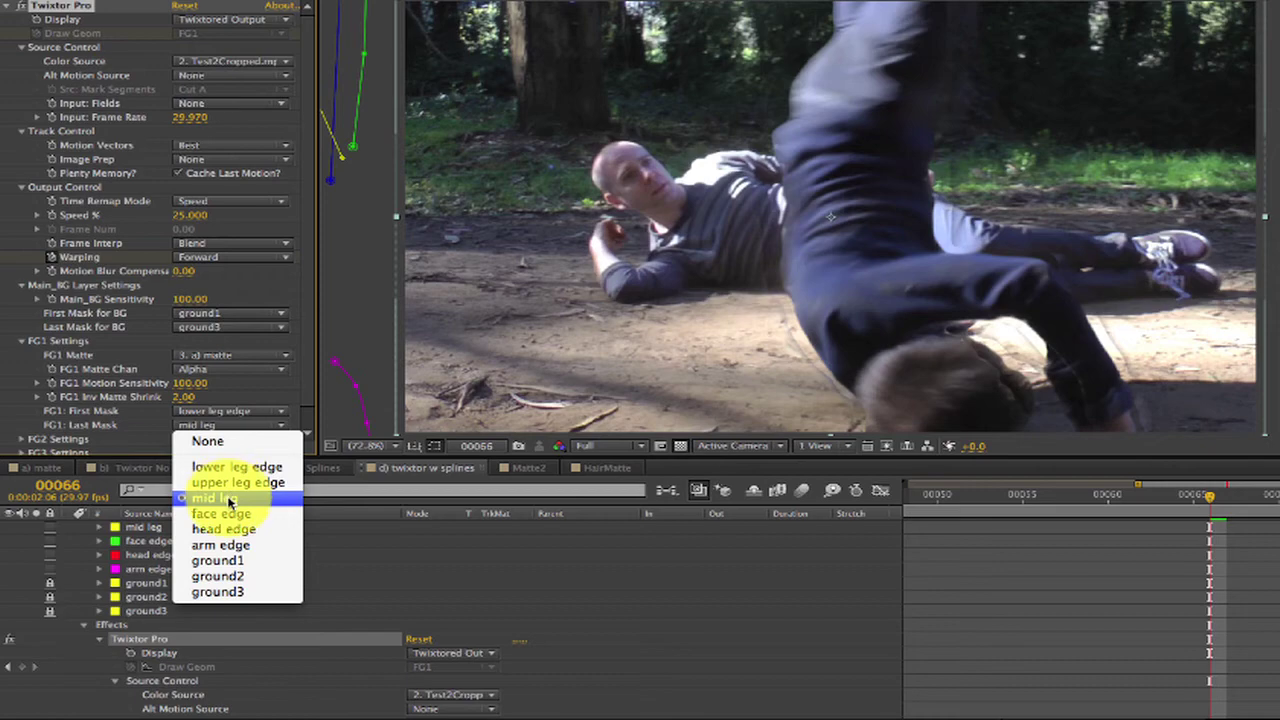
left_click(233, 545)
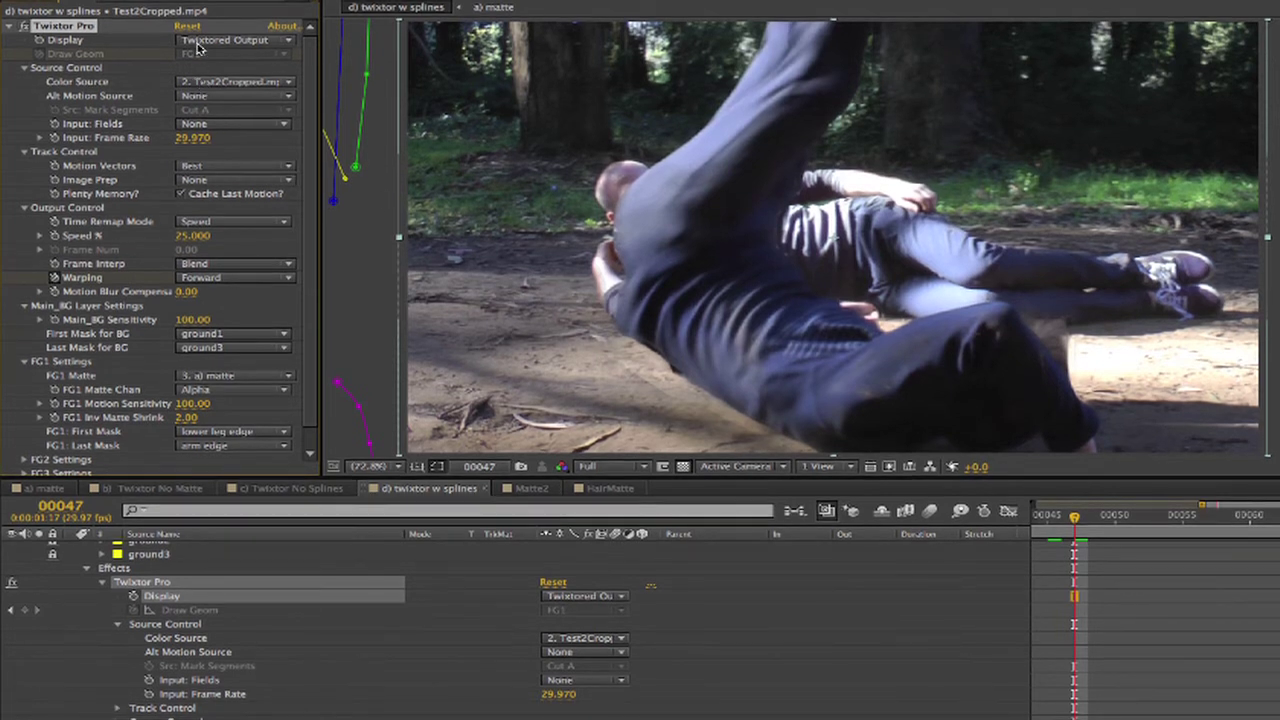
- Set the Twixtor display to Background Twixtored at frame 47 to examine the filled background, and review the ground masks
left_click(235, 39)
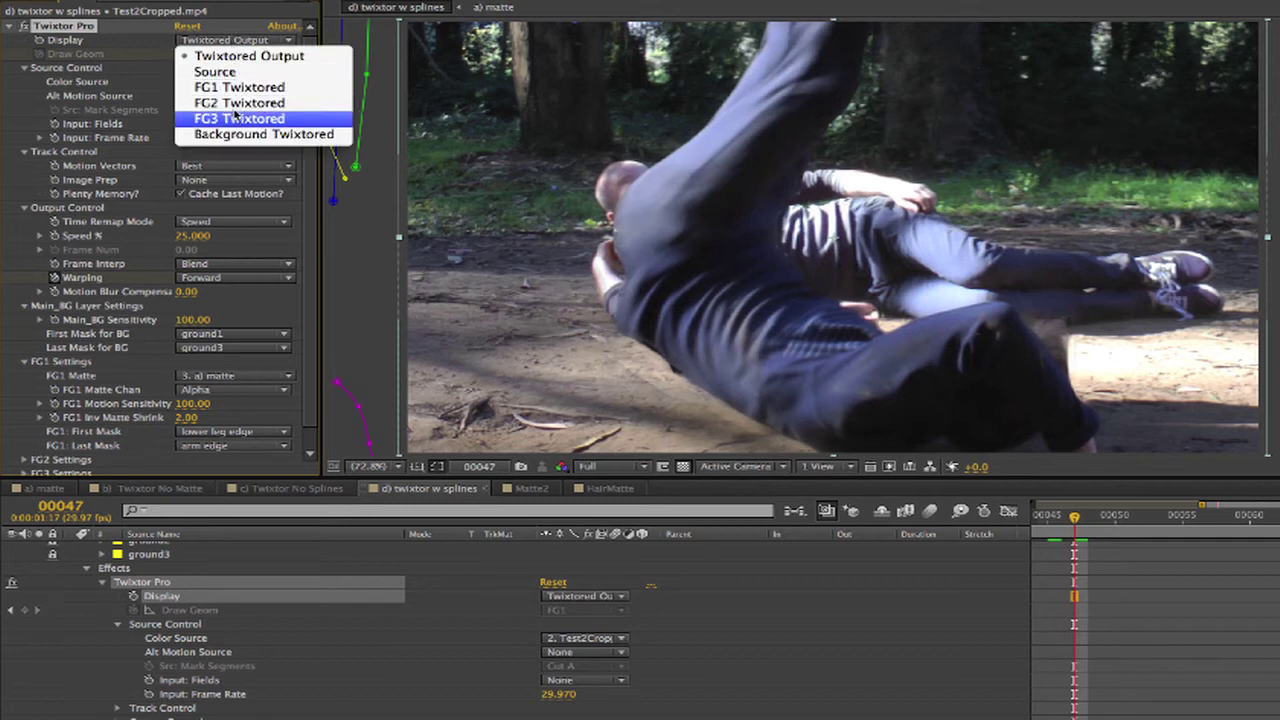
left_click(235, 134)
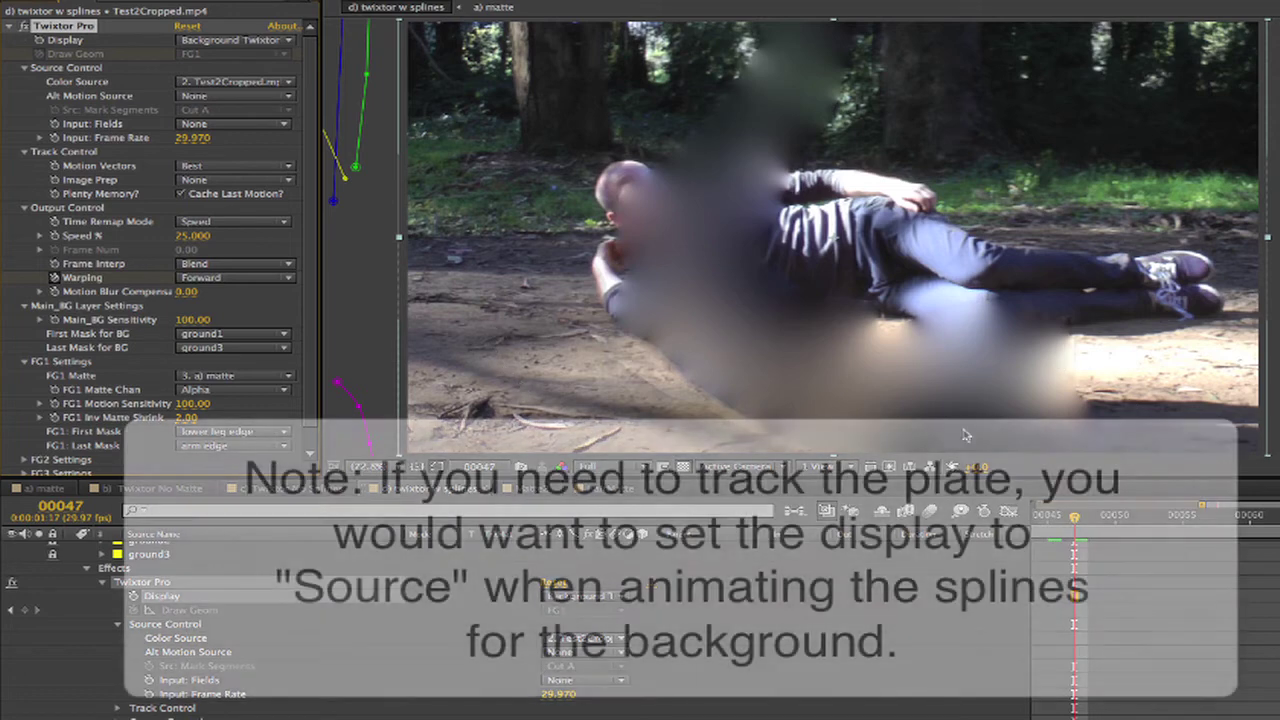
scroll(70, 640, "up", 3)
left_click_drag(54, 645, 55, 673)
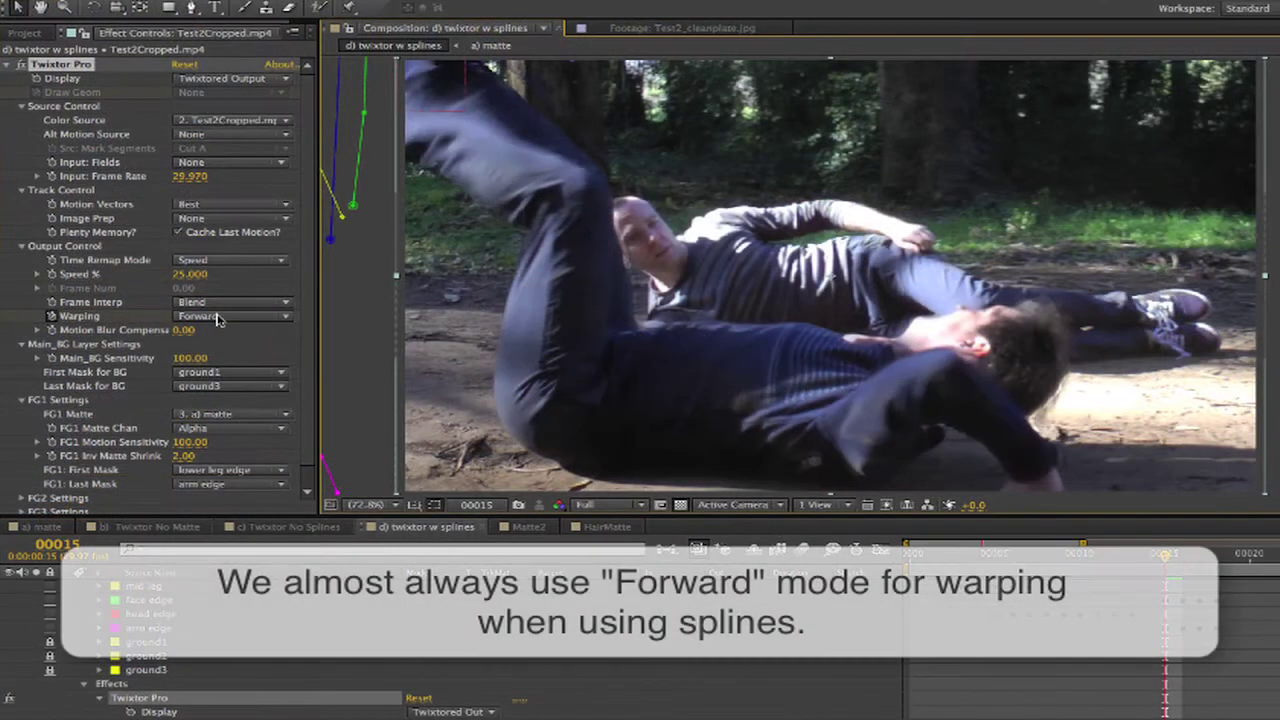
- Set Warping to Forward, no Smart Blend and the display to FG1 Twixtored at frame 15
left_click(218, 318)
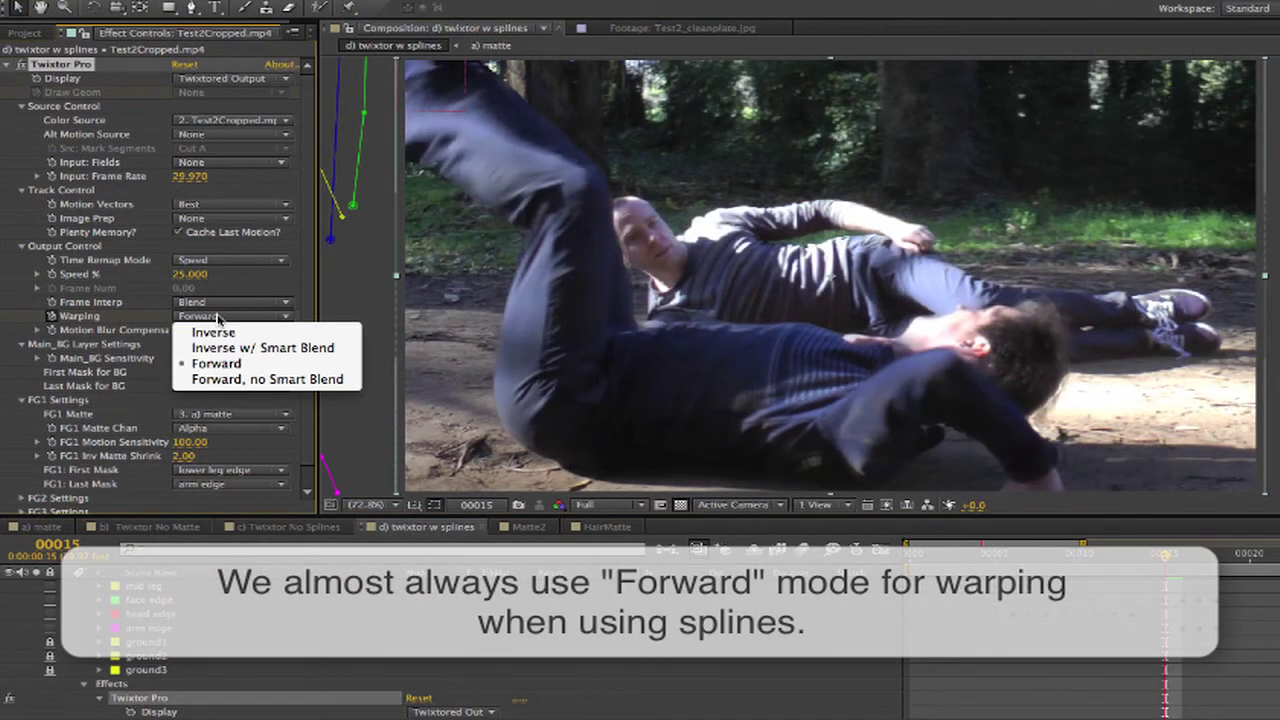
left_click(230, 381)
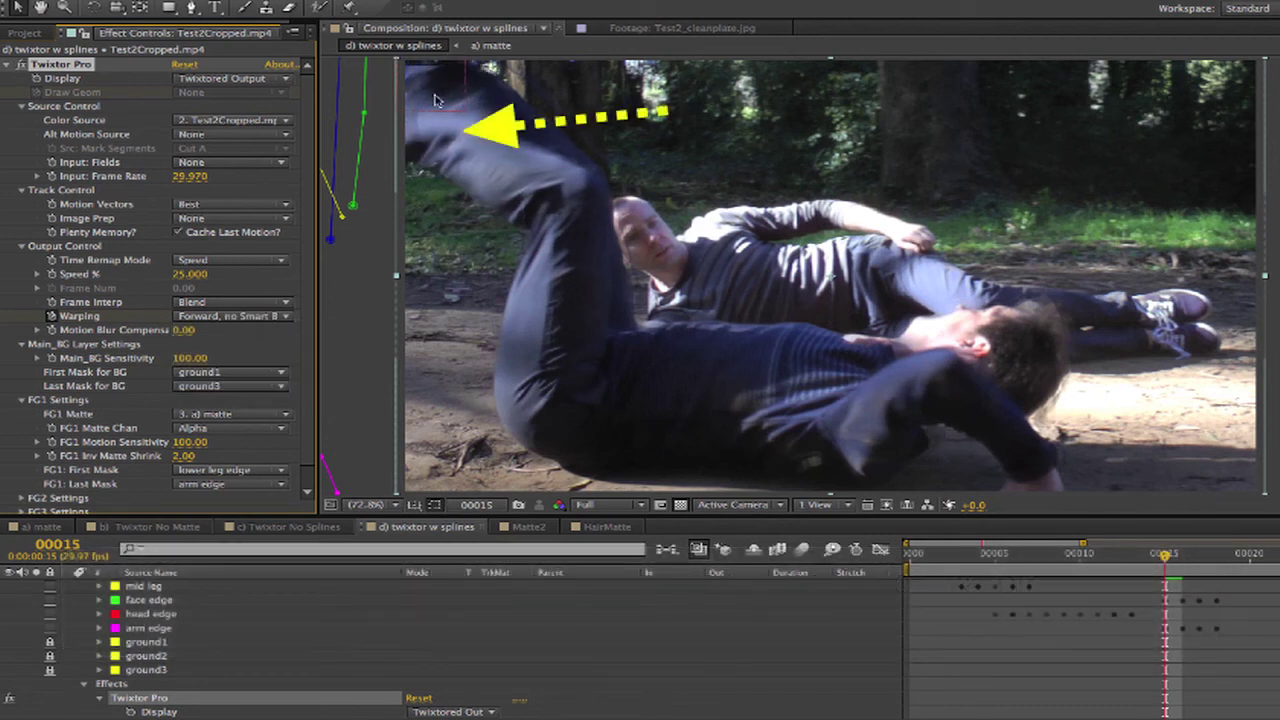
left_click(220, 80)
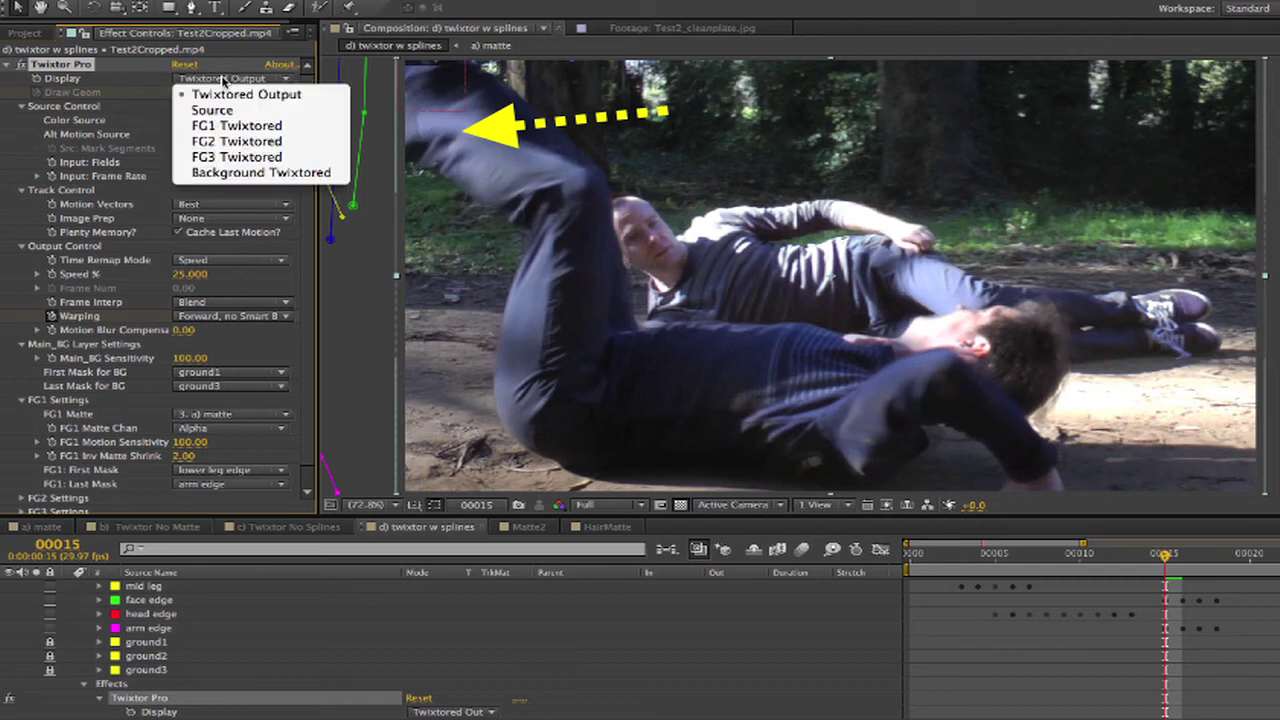
left_click(222, 123)
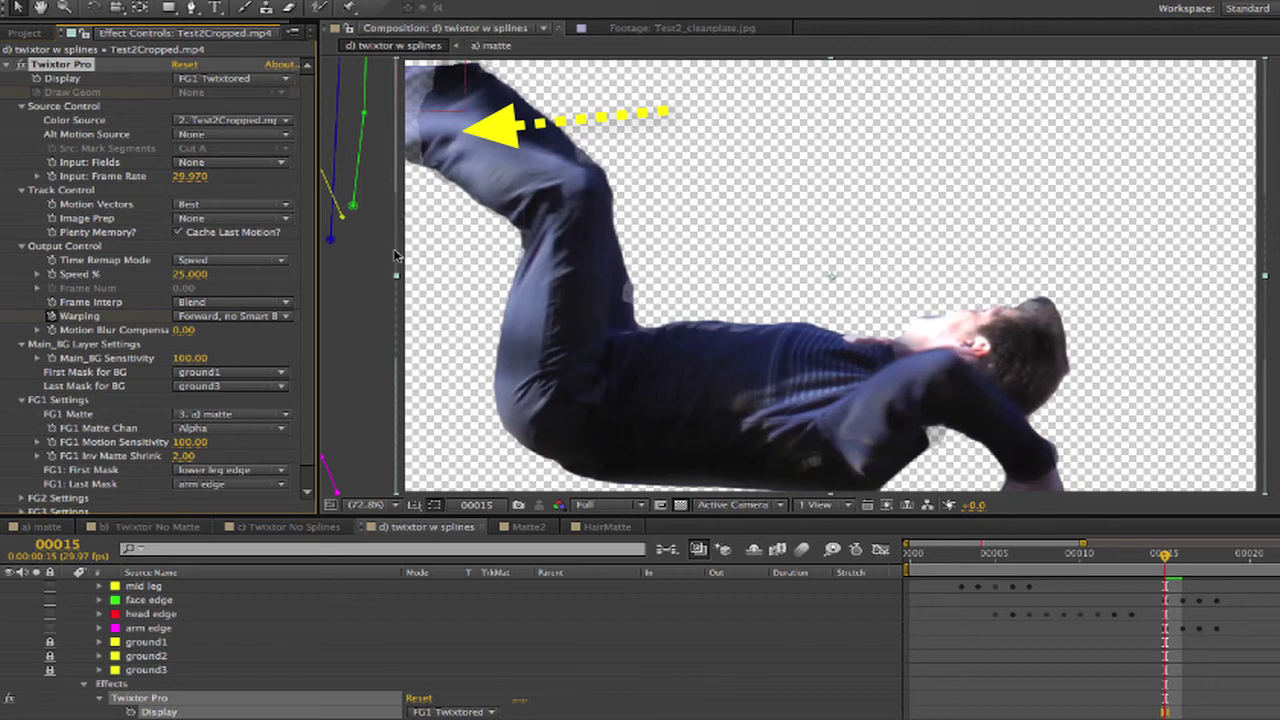
- Compare Forward warping with Forward, no Smart Blend on the FG1 Twixtored display at frame 15, ending on Forward
left_click(230, 316)
left_click(220, 330)
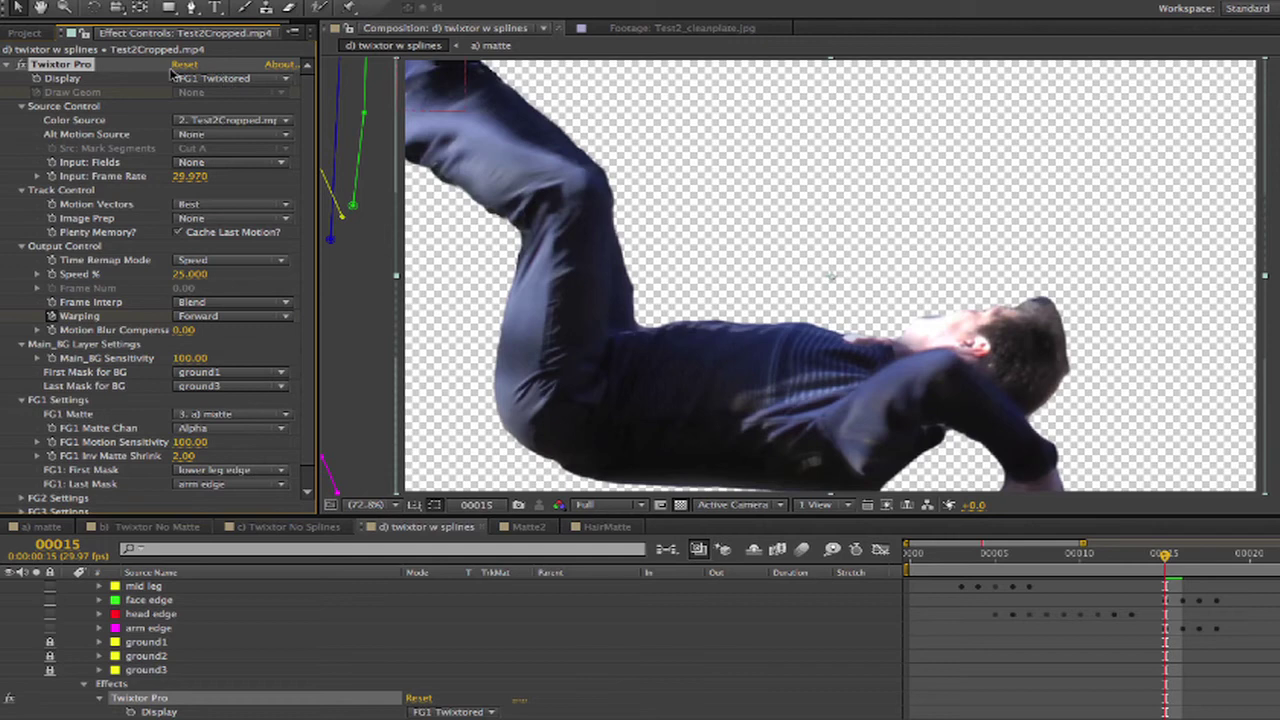
left_click(228, 78)
left_click(220, 126)
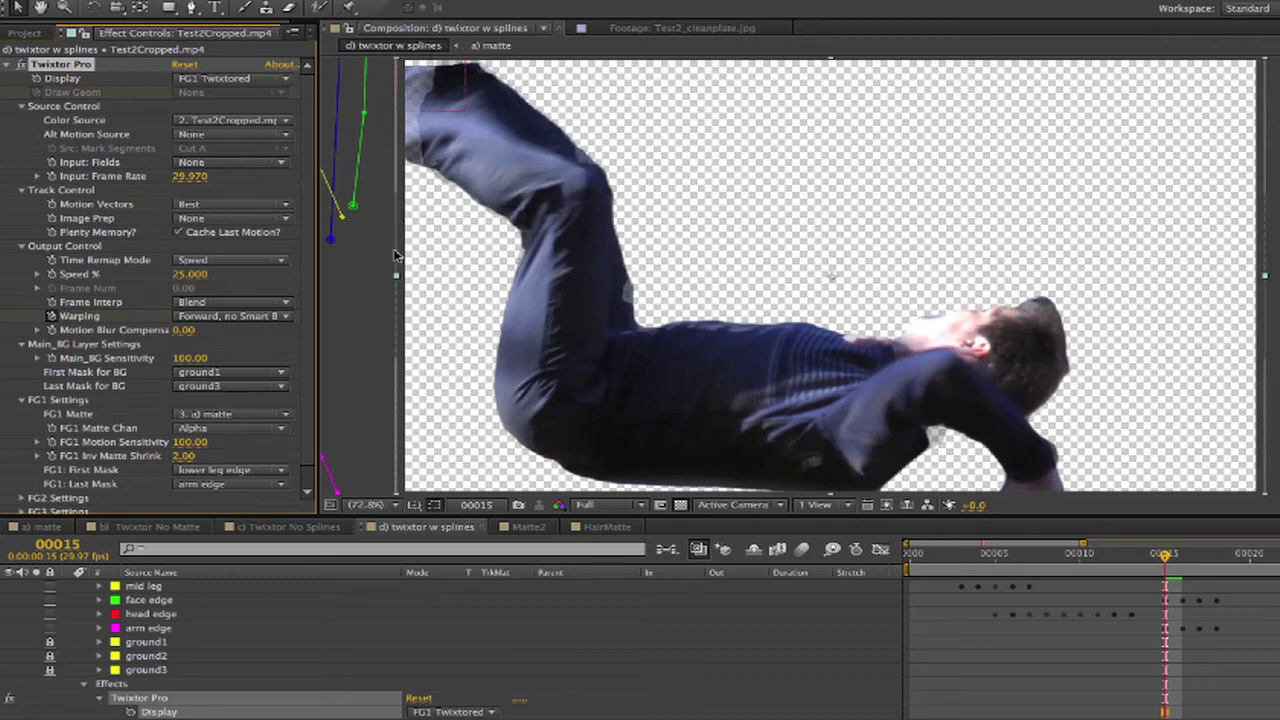
left_click(229, 316)
left_click(235, 362)
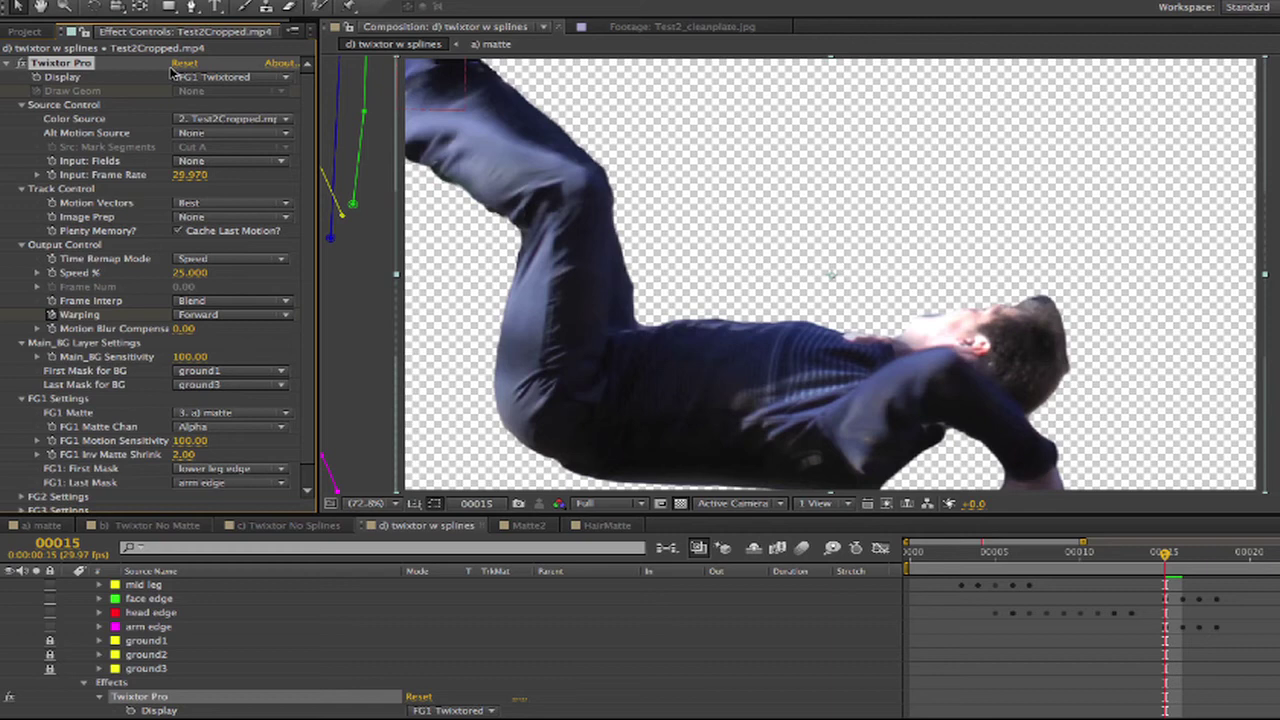
- Switch to the Roto Cleanup composition and scrub between frames 24 and 49 to examine the animated mask on Test2_cleanplate.jpg
scroll(445, 690, "down", 4)
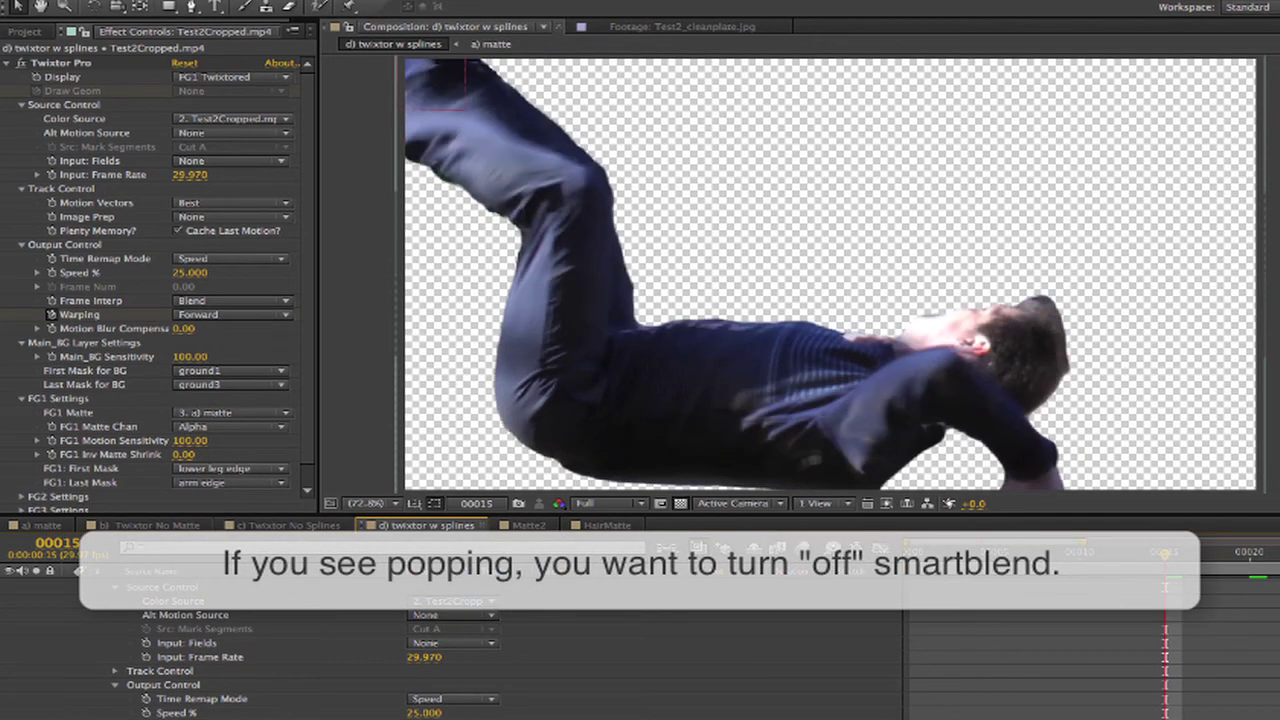
key("Home")
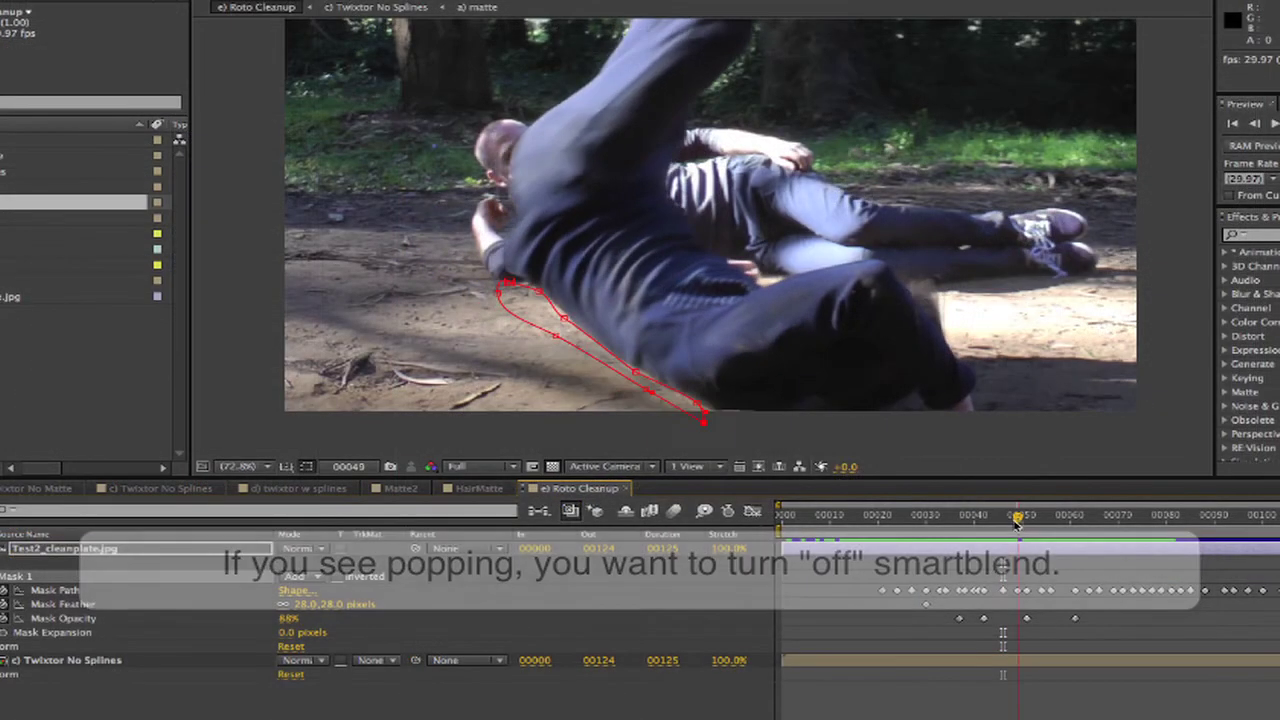
mouse_move(1017, 520)
left_mouse_down()
mouse_move(1085, 533)
mouse_move(1017, 525)
left_mouse_up()
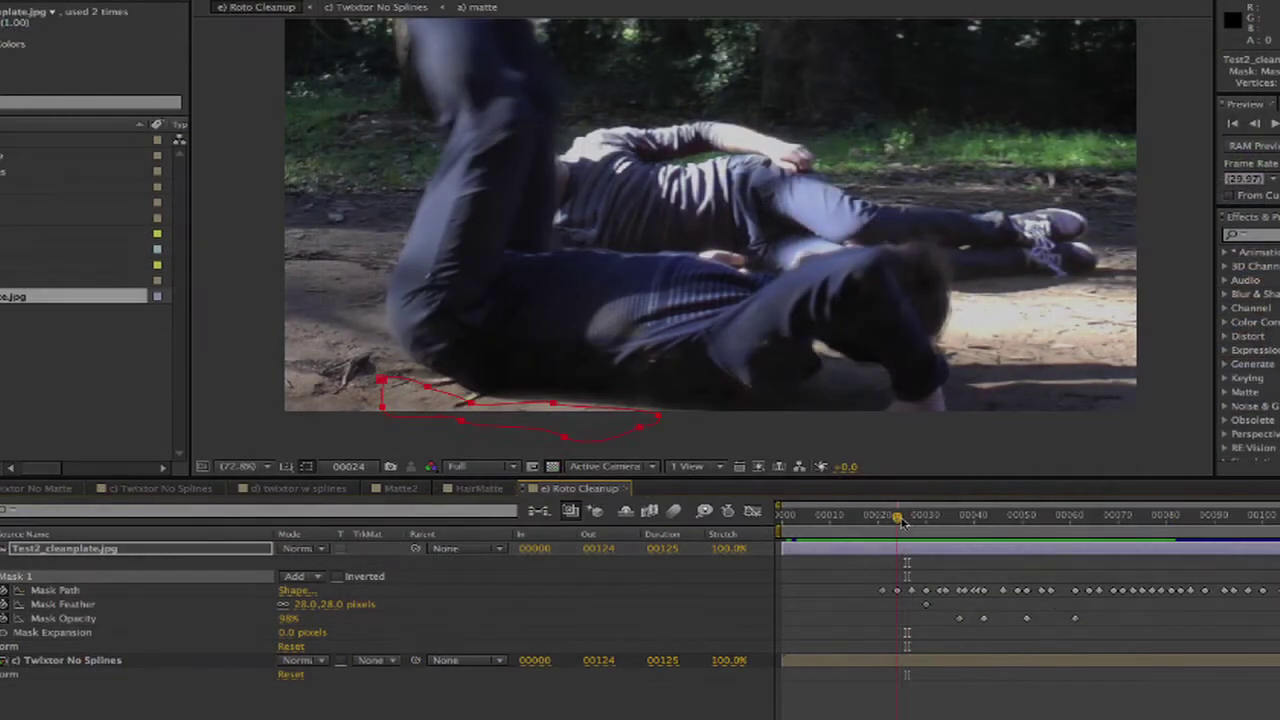
left_click_drag(888, 521, 947, 563)
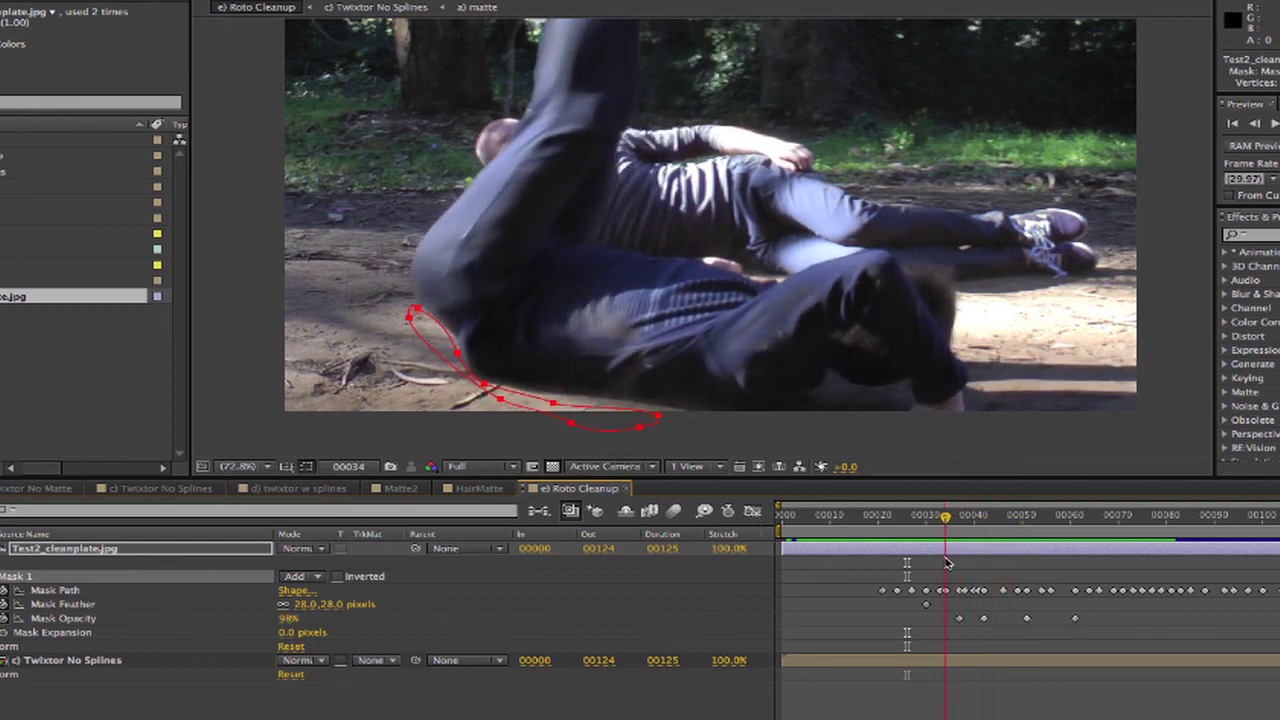